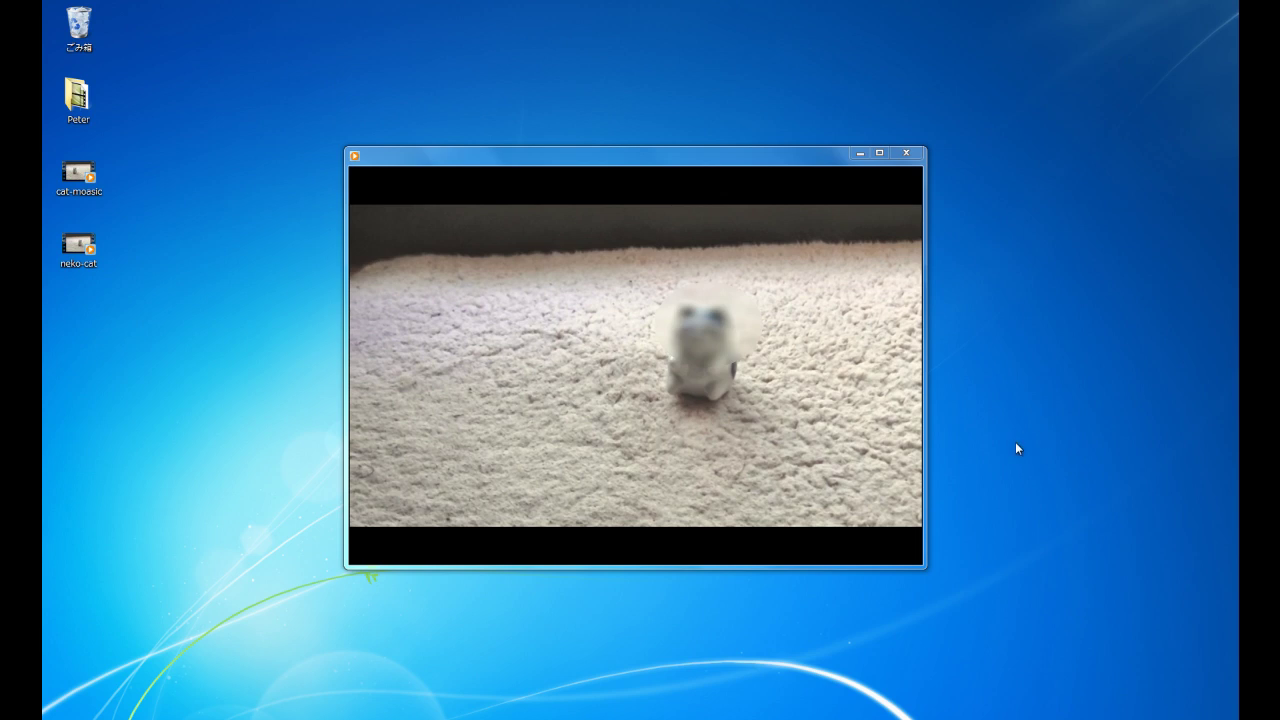
# - Replay the finished cat-moasic clip in Windows Media Player, stopping and restarting it once
pyautogui.moveTo(767, 366)
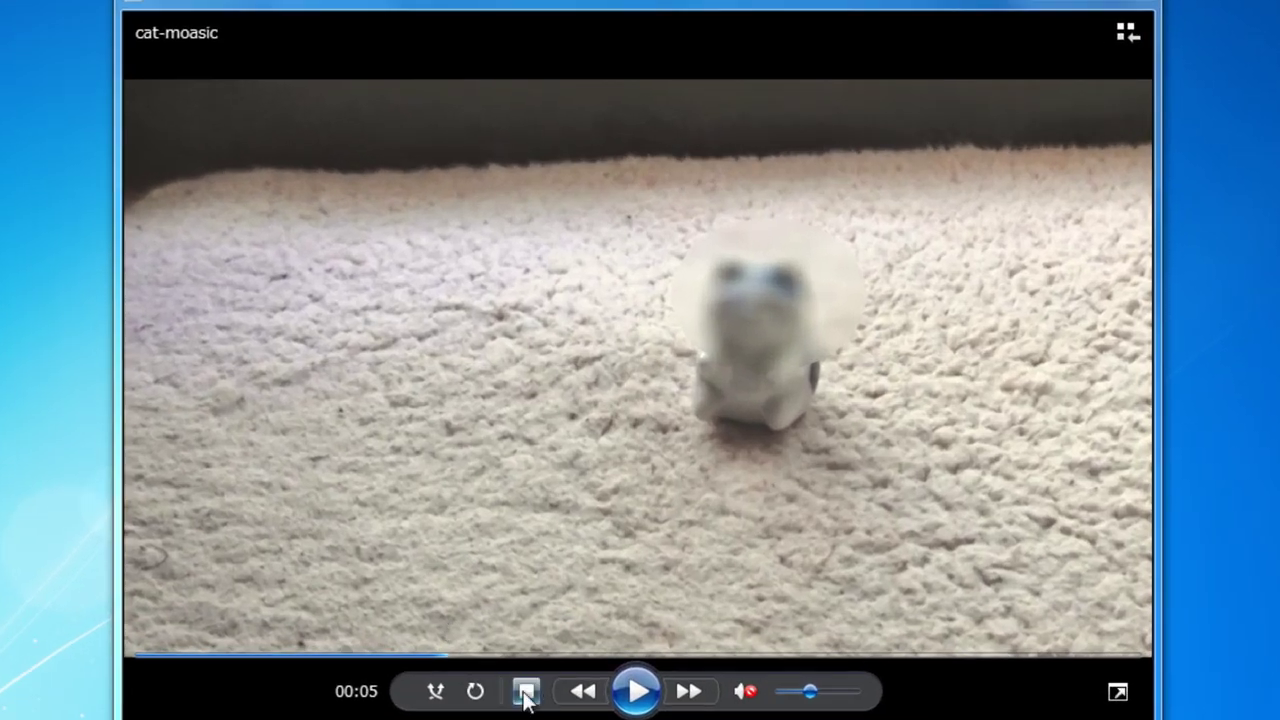
pyautogui.click(525, 691)
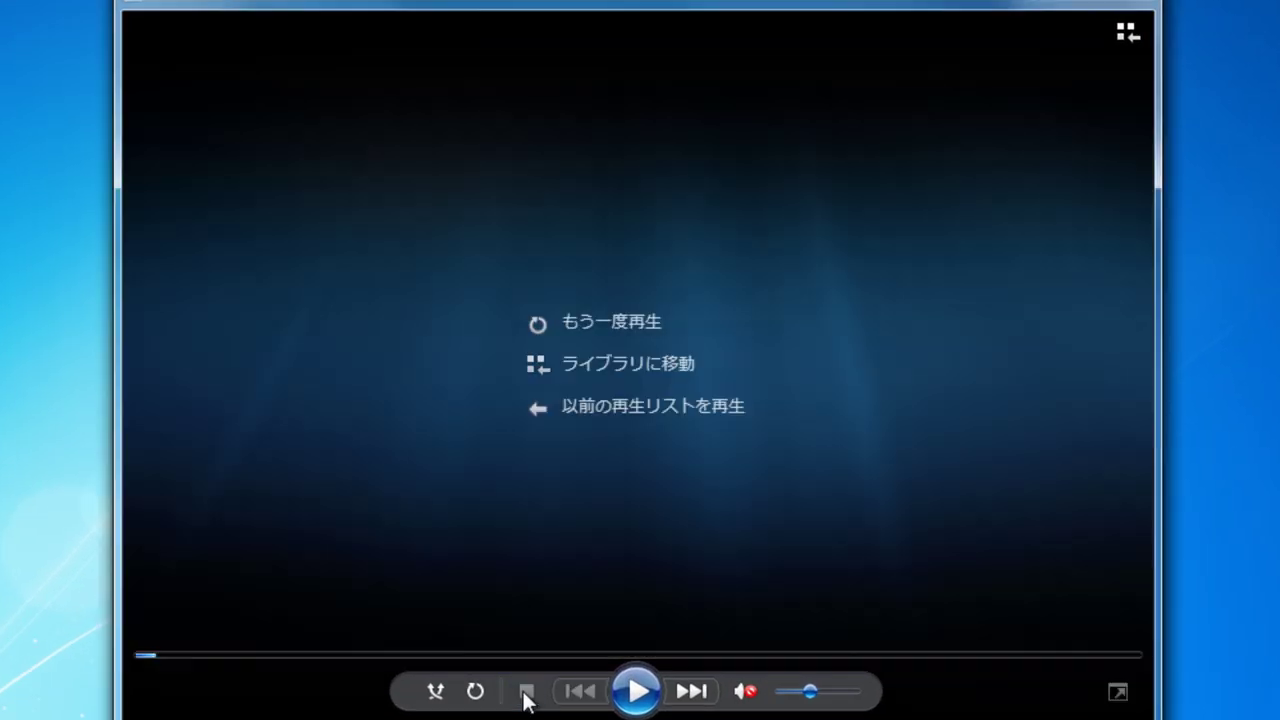
pyautogui.click(633, 691)
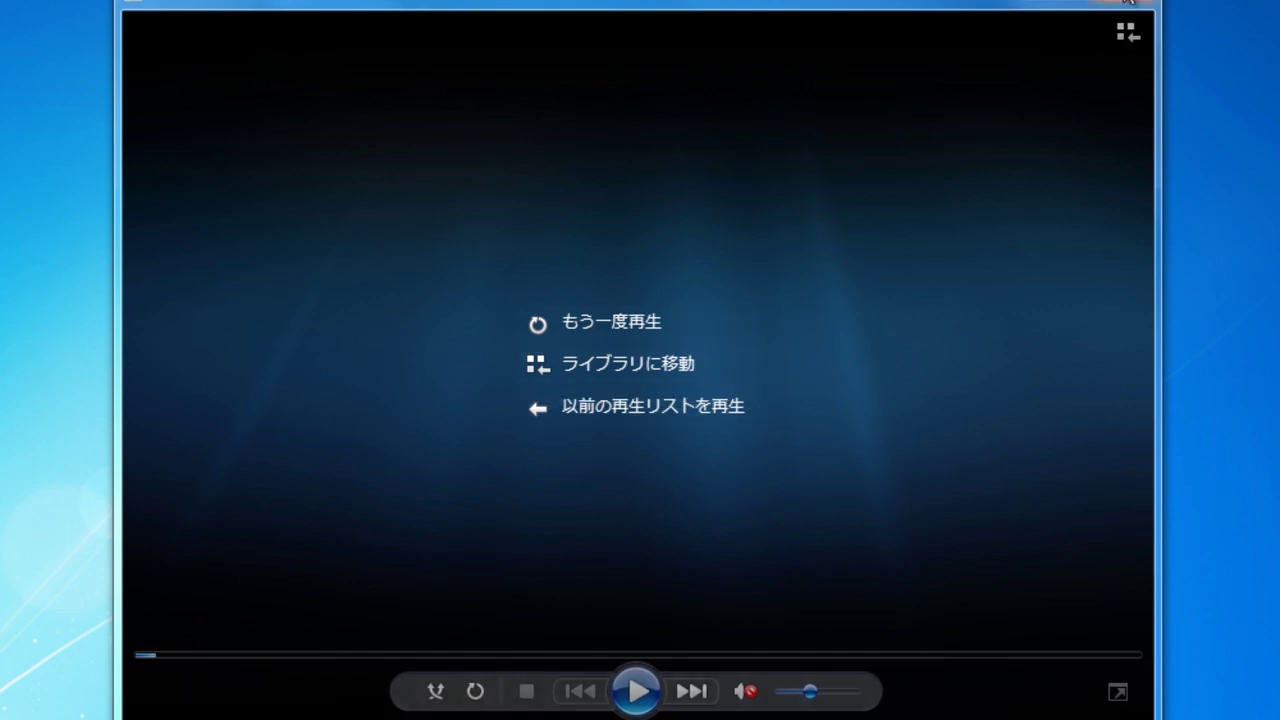
# - Close the player, import neko-cat.m2ts into PowerDirector and insert it on the video track
pyautogui.click(1126, 3)
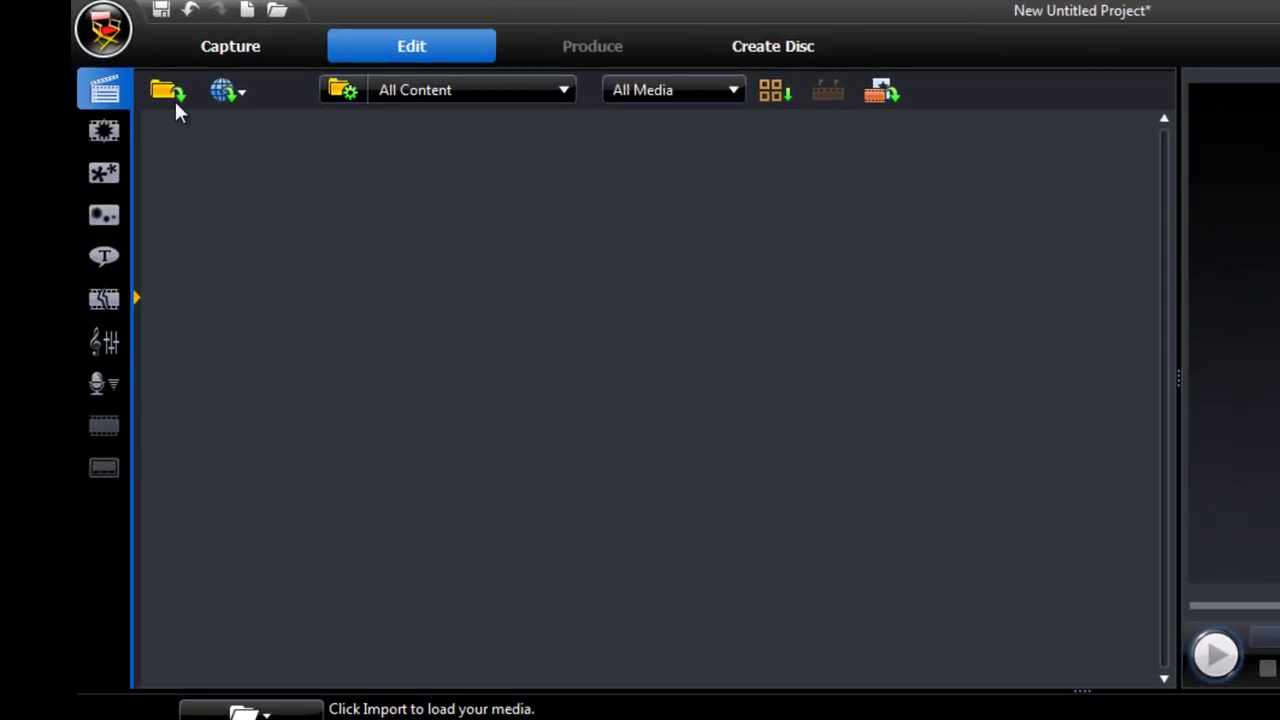
pyautogui.click(167, 91)
pyautogui.click(210, 123)
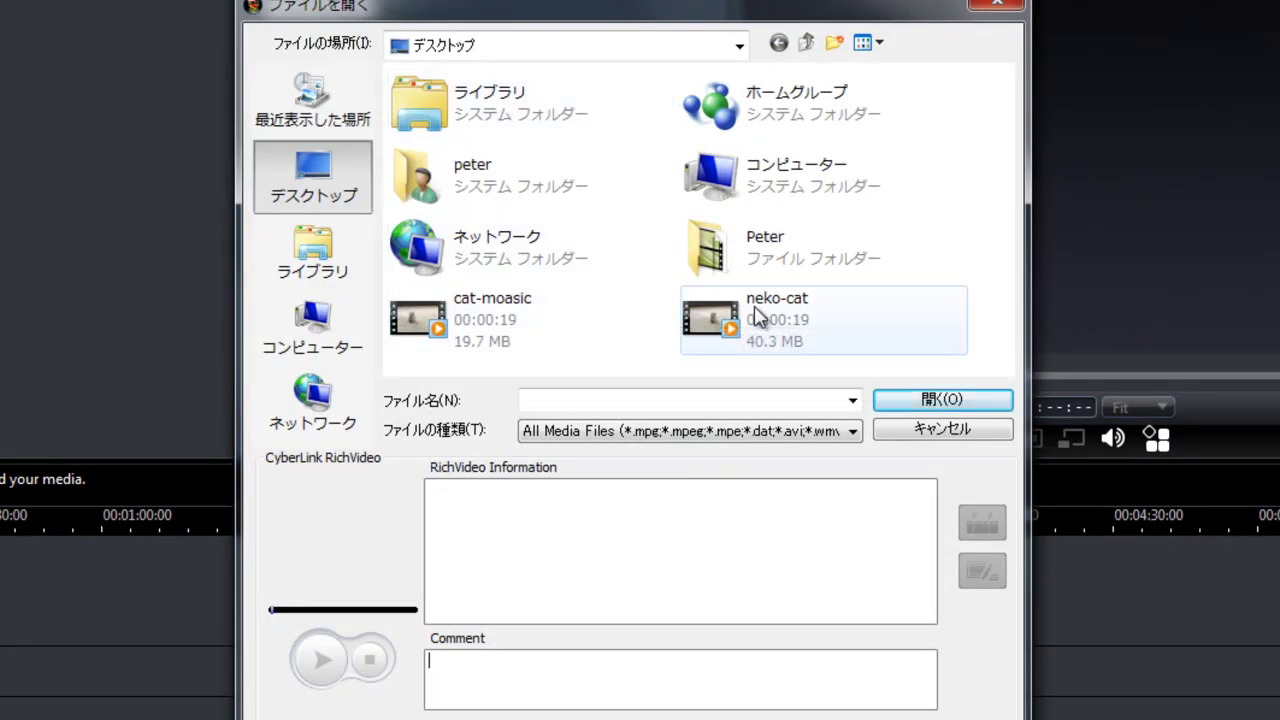
pyautogui.doubleClick(766, 318)
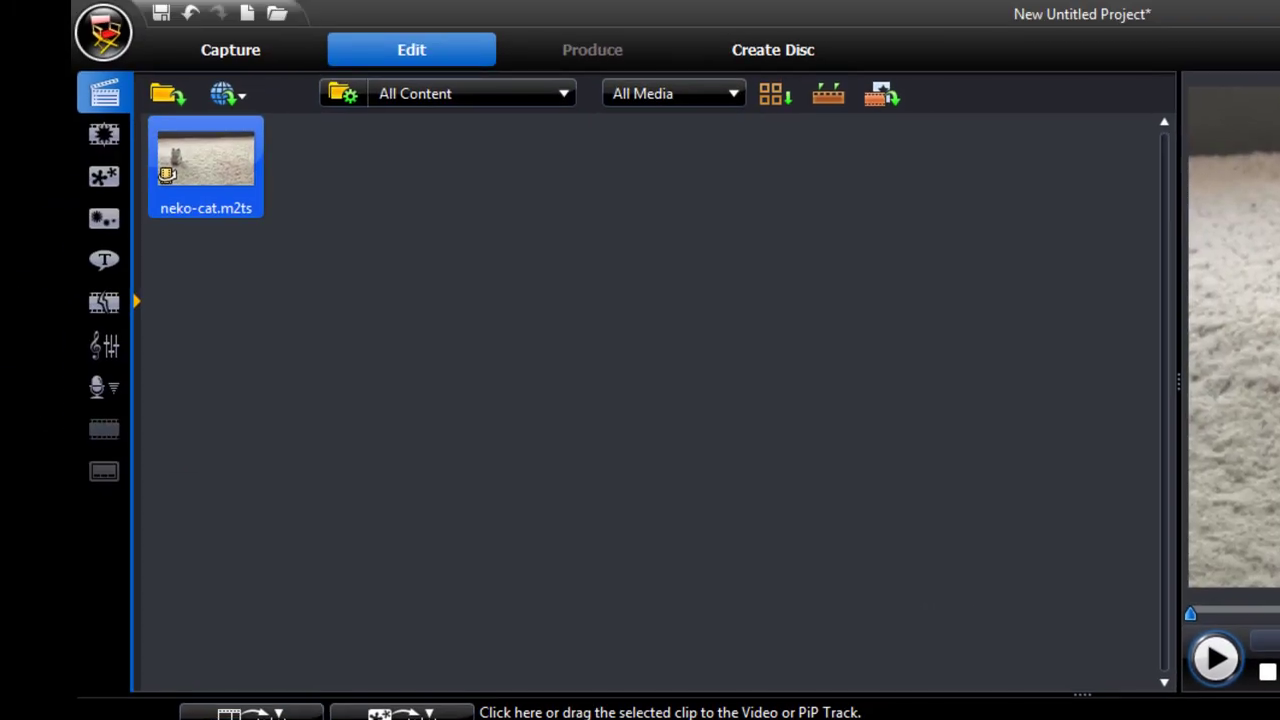
pyautogui.click(226, 704)
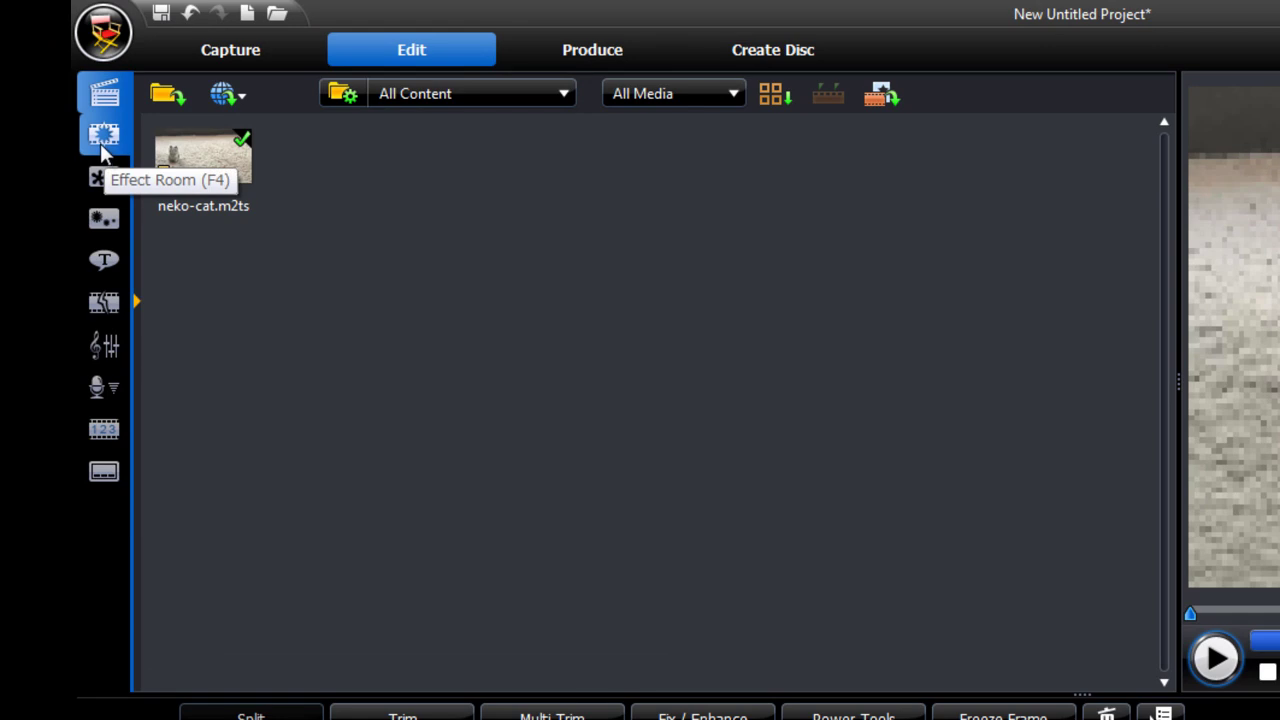
# - Browse the Effect Room, previewing the Mosaic and Blur effects
pyautogui.click(100, 140)
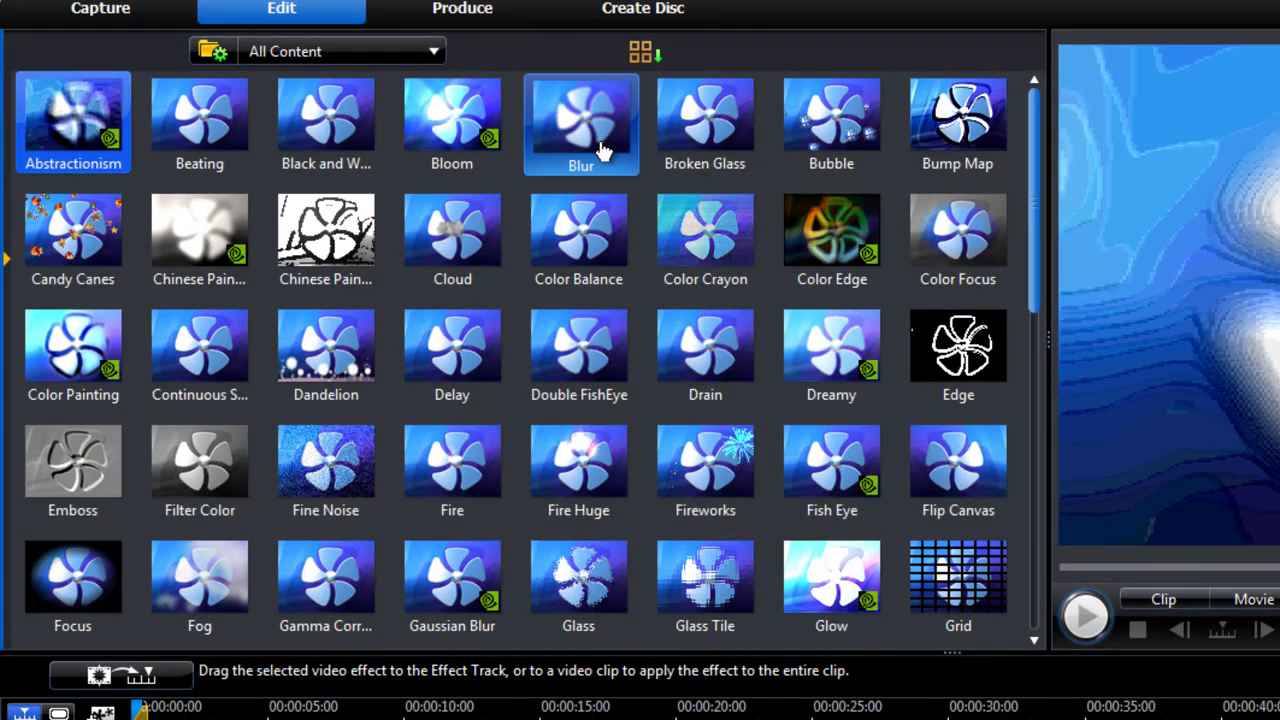
pyautogui.moveTo(1035, 266); pyautogui.dragTo(1032, 438)
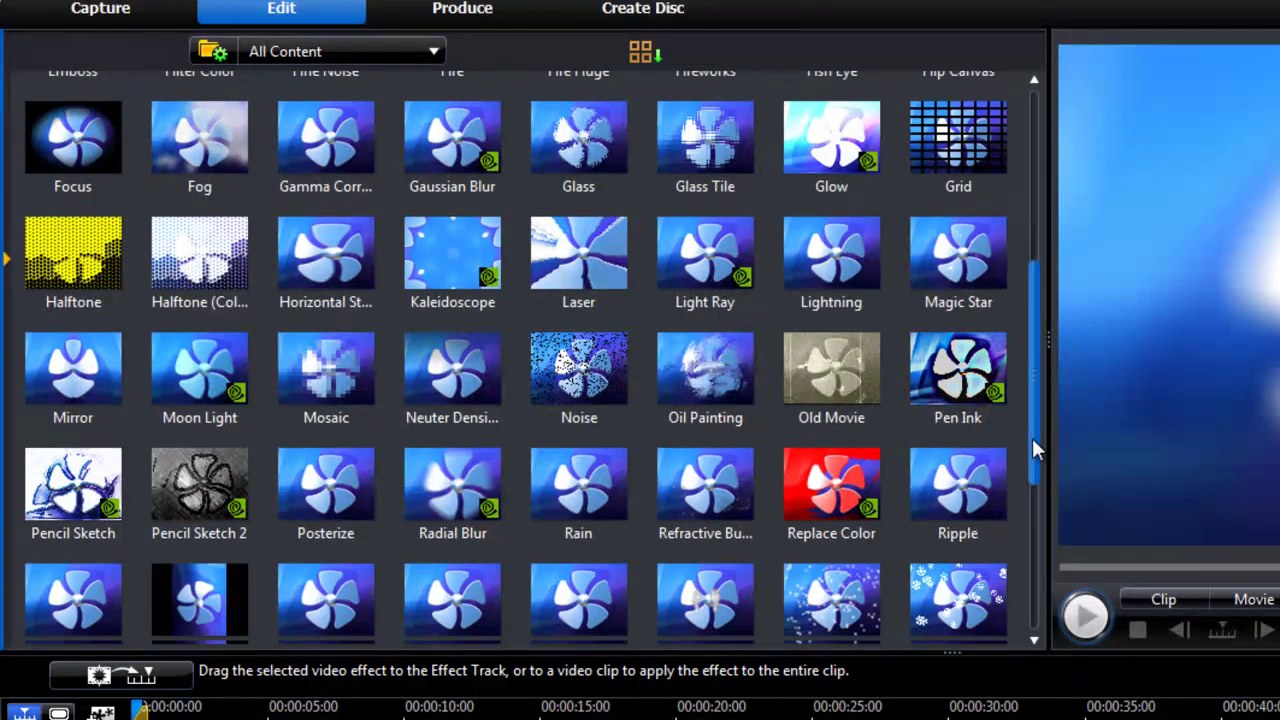
pyautogui.click(285, 392)
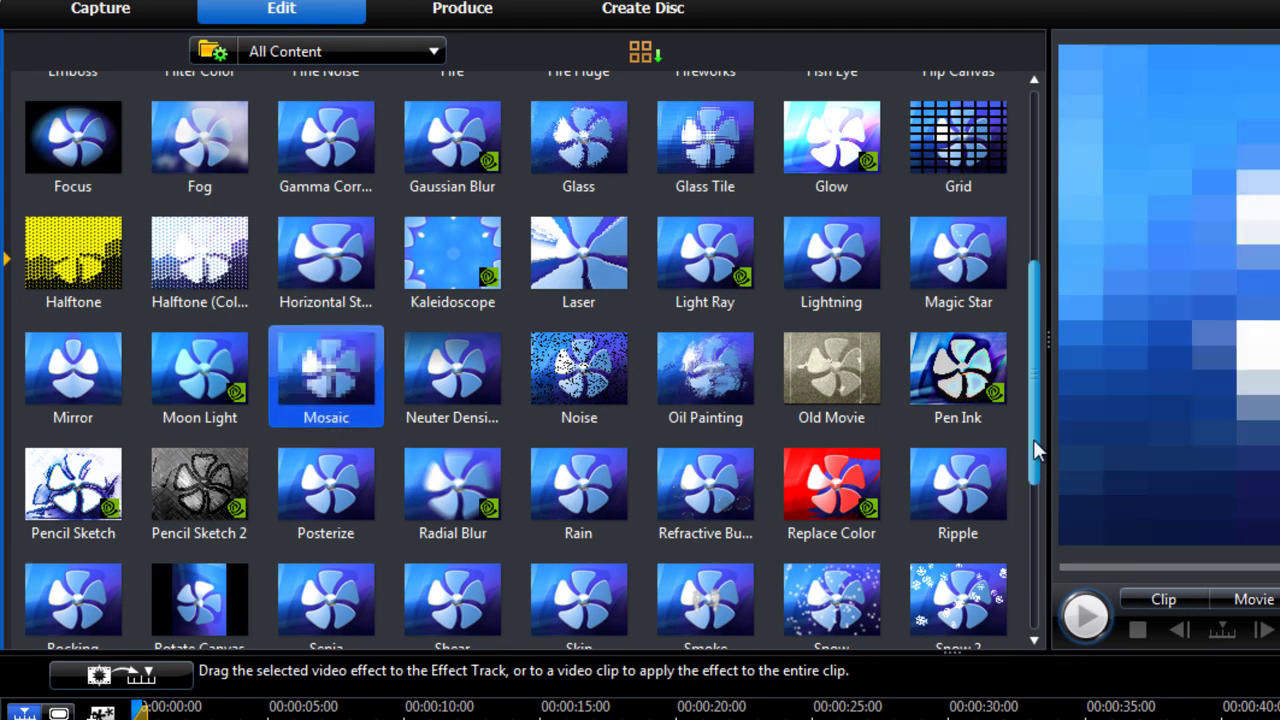
pyautogui.moveTo(1033, 439); pyautogui.dragTo(1033, 165)
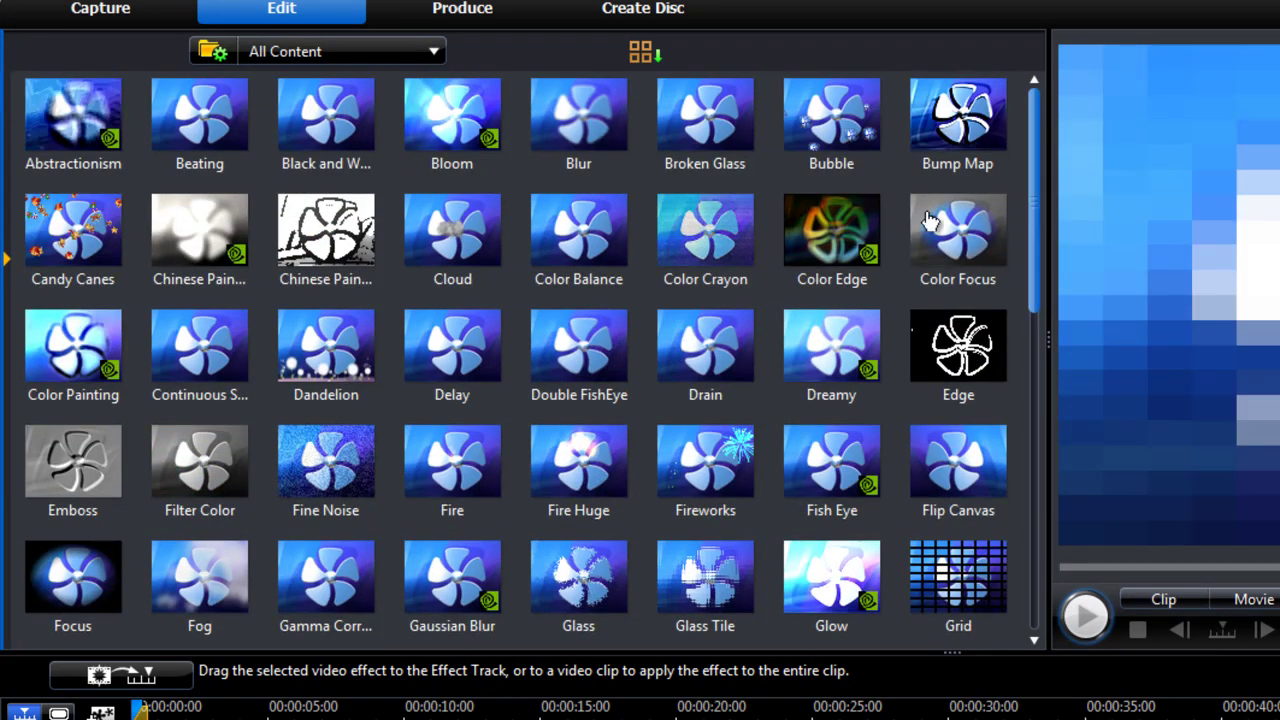
pyautogui.click(572, 145)
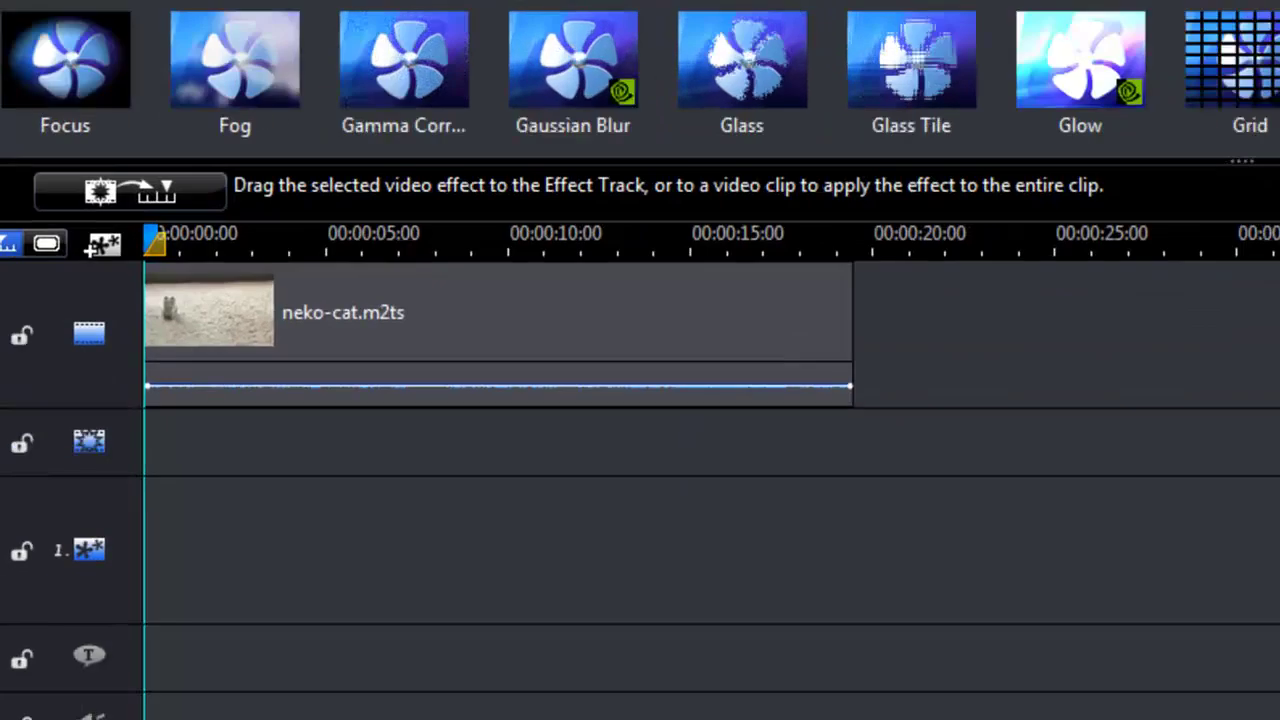
# - Place Blur on the effect track spanning the whole clip and open its Effect Settings
pyautogui.moveTo(578, 122); pyautogui.dragTo(253, 719)
pyautogui.moveTo(322, 320); pyautogui.dragTo(158, 325)
pyautogui.moveTo(540, 314); pyautogui.dragTo(905, 320)
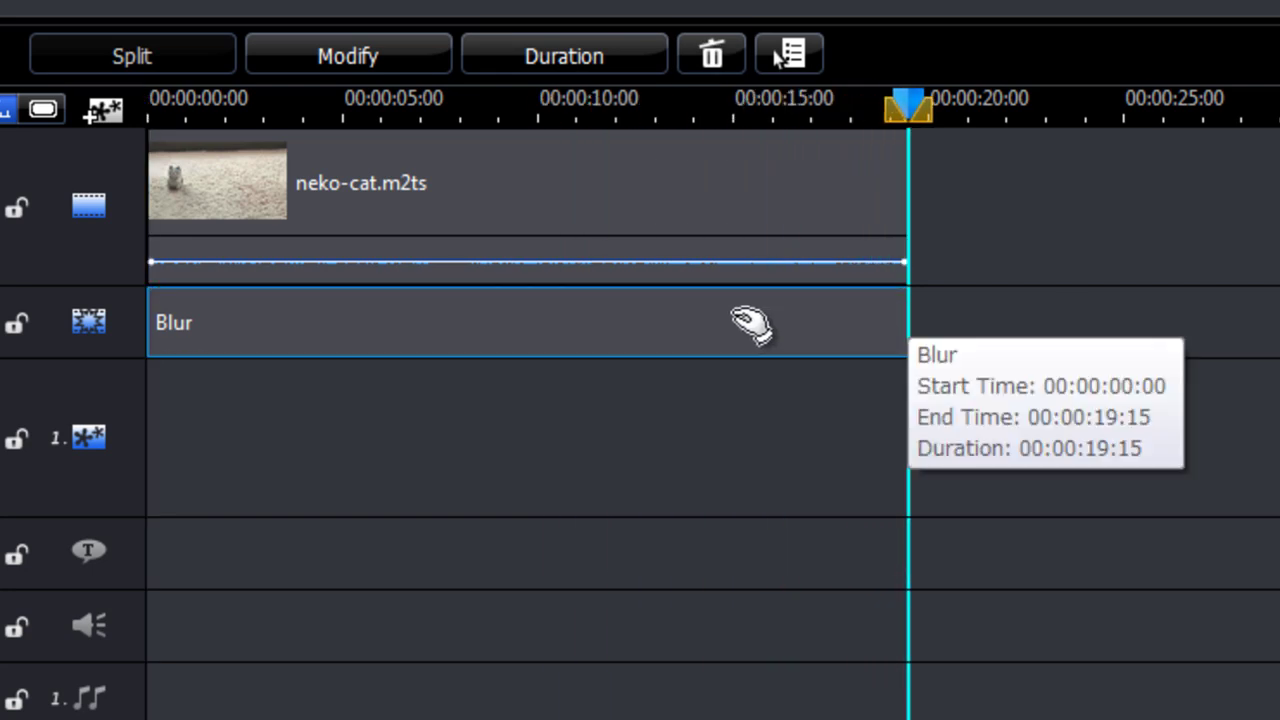
pyautogui.doubleClick(474, 344)
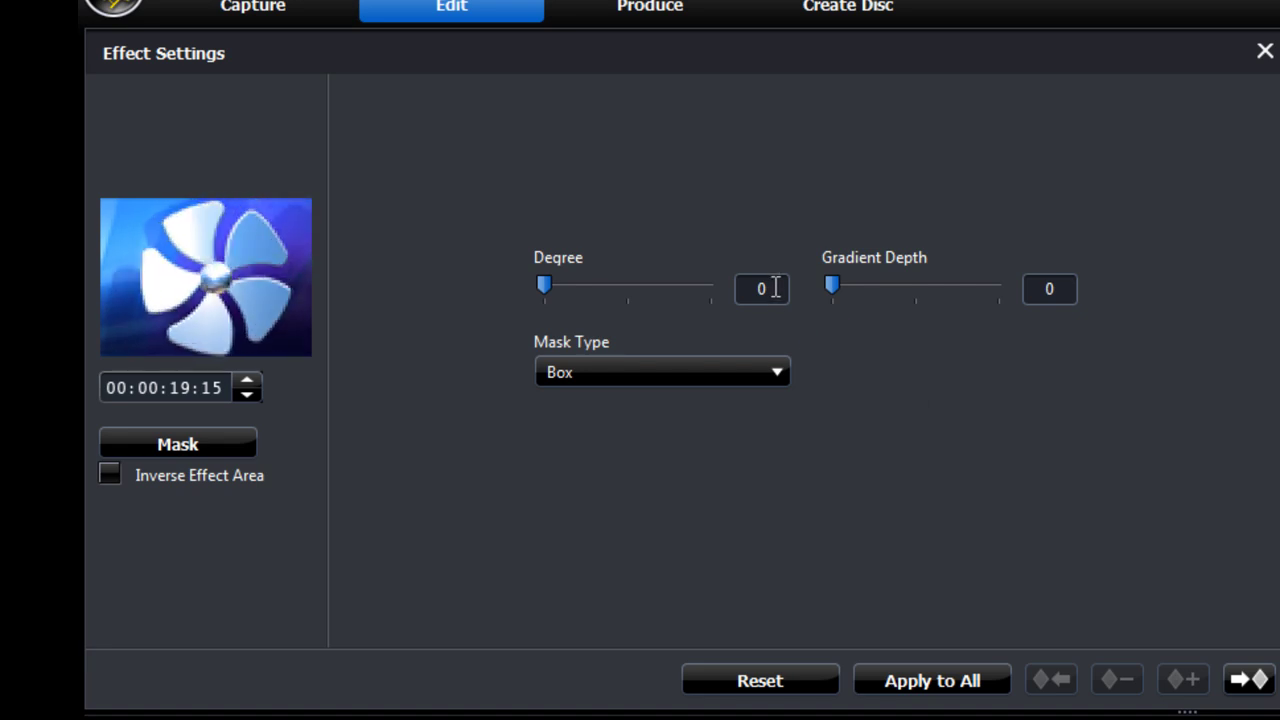
# - Change the Blur effect's Degree value to 5
pyautogui.doubleClick(775, 288)
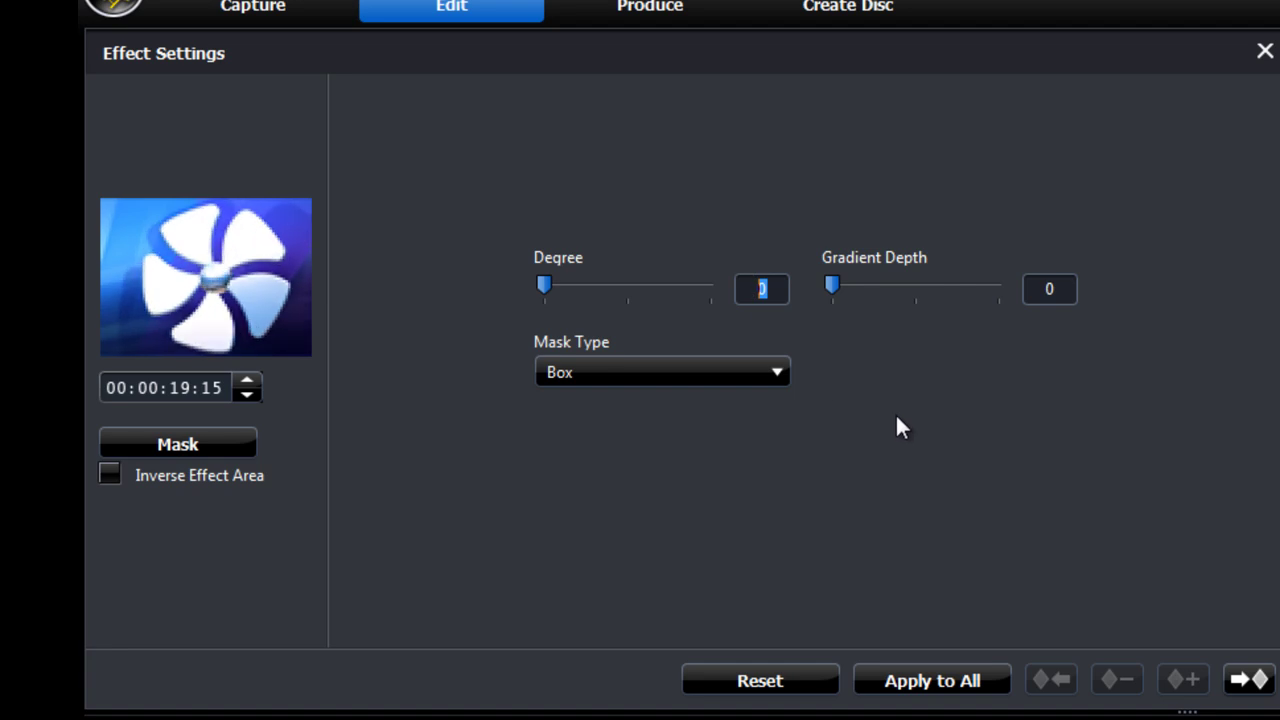
pyautogui.write('5')
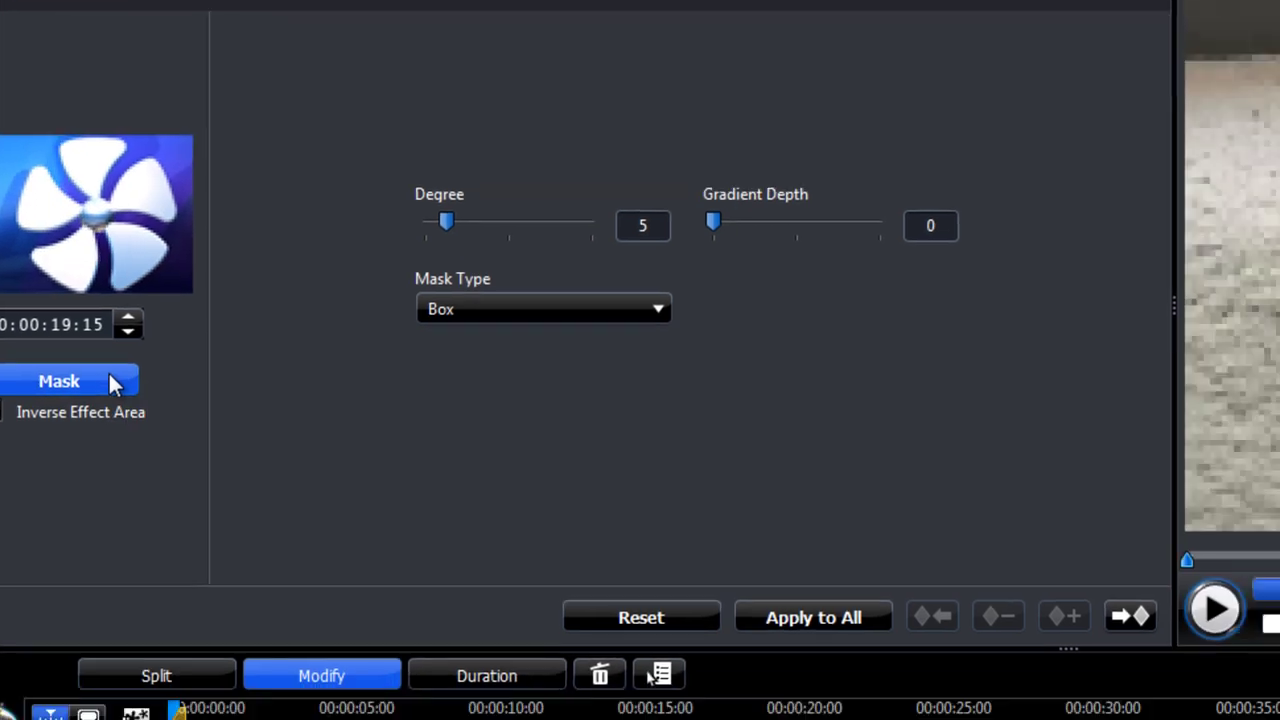
# - Shrink the blur mask box to a small area and move it over the cat
pyautogui.click(229, 436)
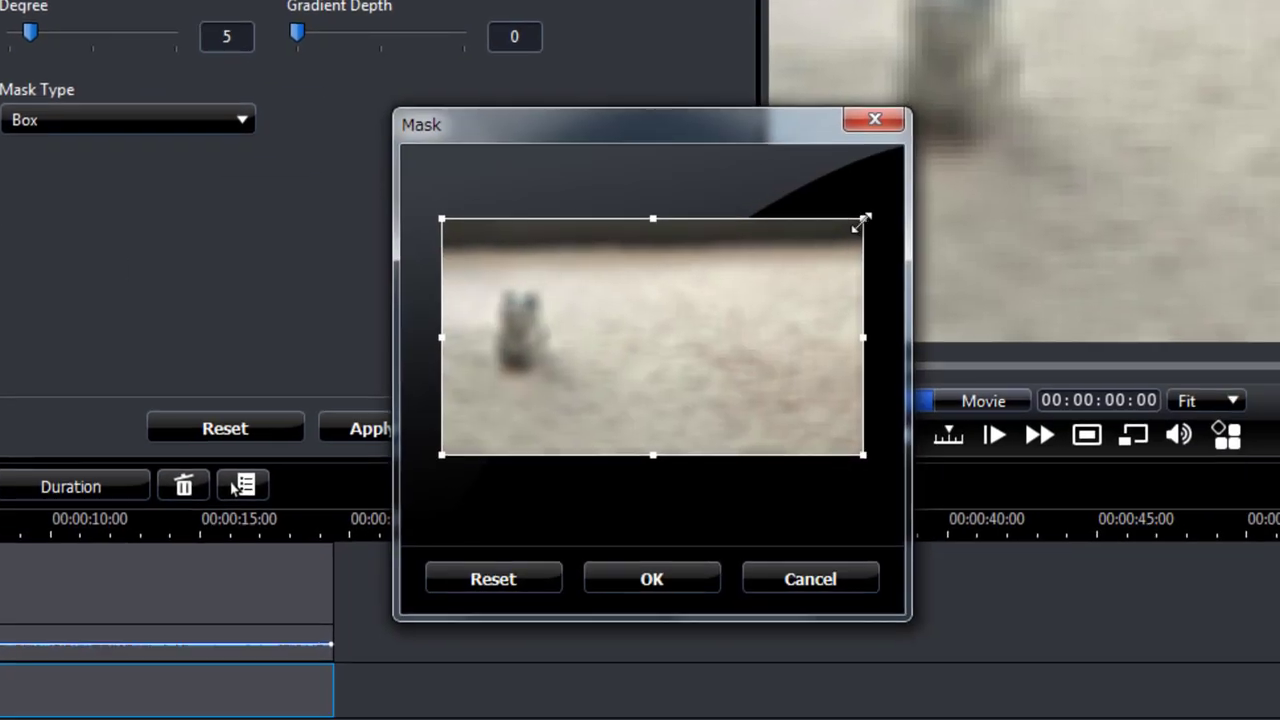
pyautogui.moveTo(863, 218); pyautogui.dragTo(603, 340)
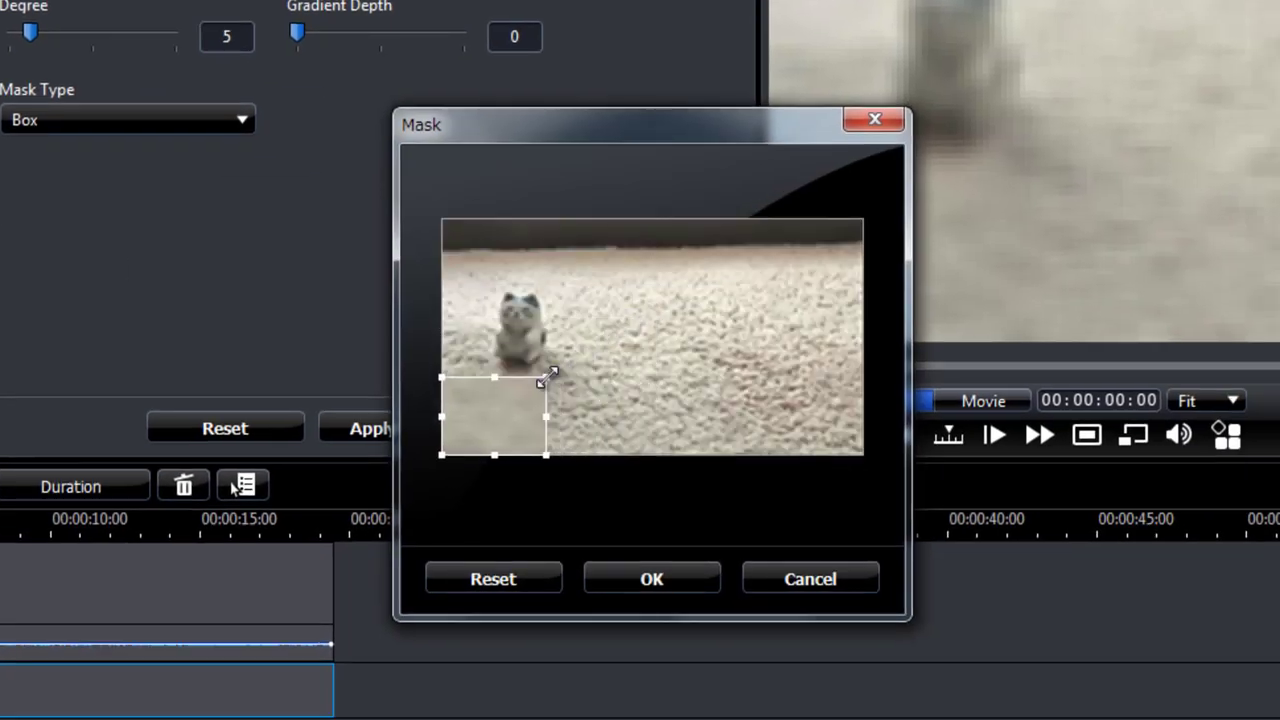
pyautogui.moveTo(514, 425); pyautogui.dragTo(526, 344)
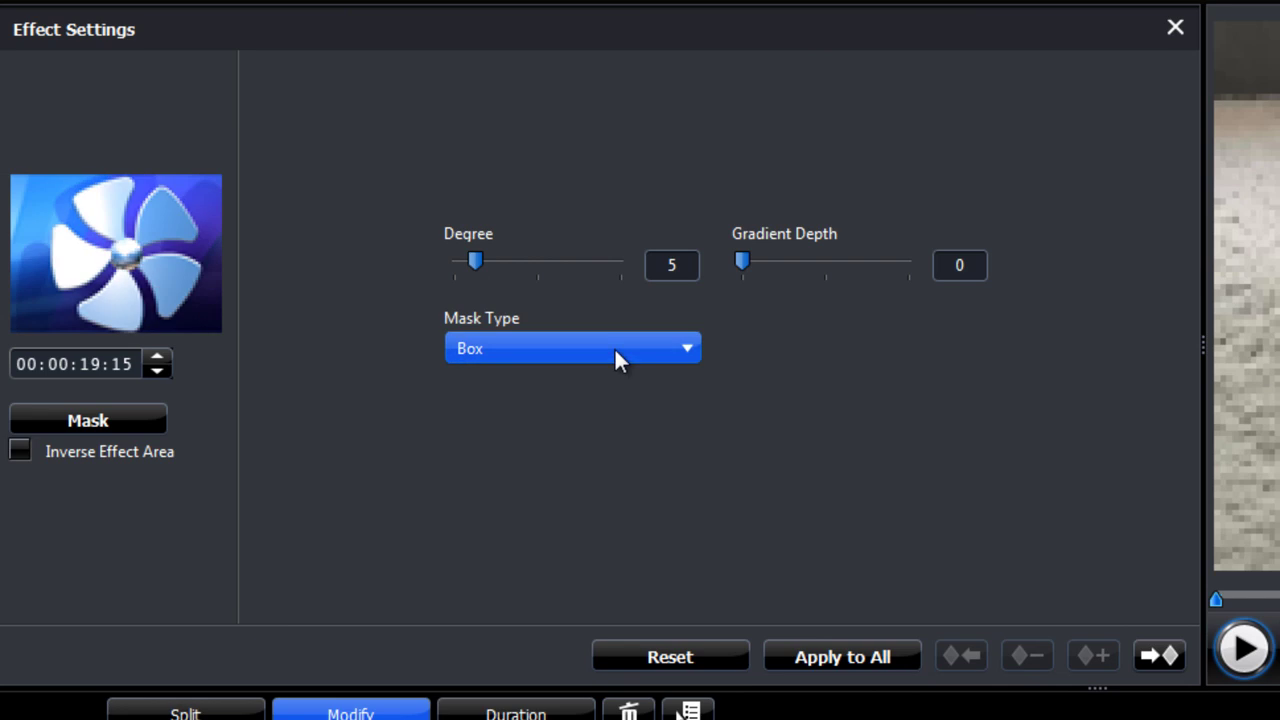
# - Switch the mask to Circle, trying Gradient Depth 71 before returning it to 0
pyautogui.click(614, 347)
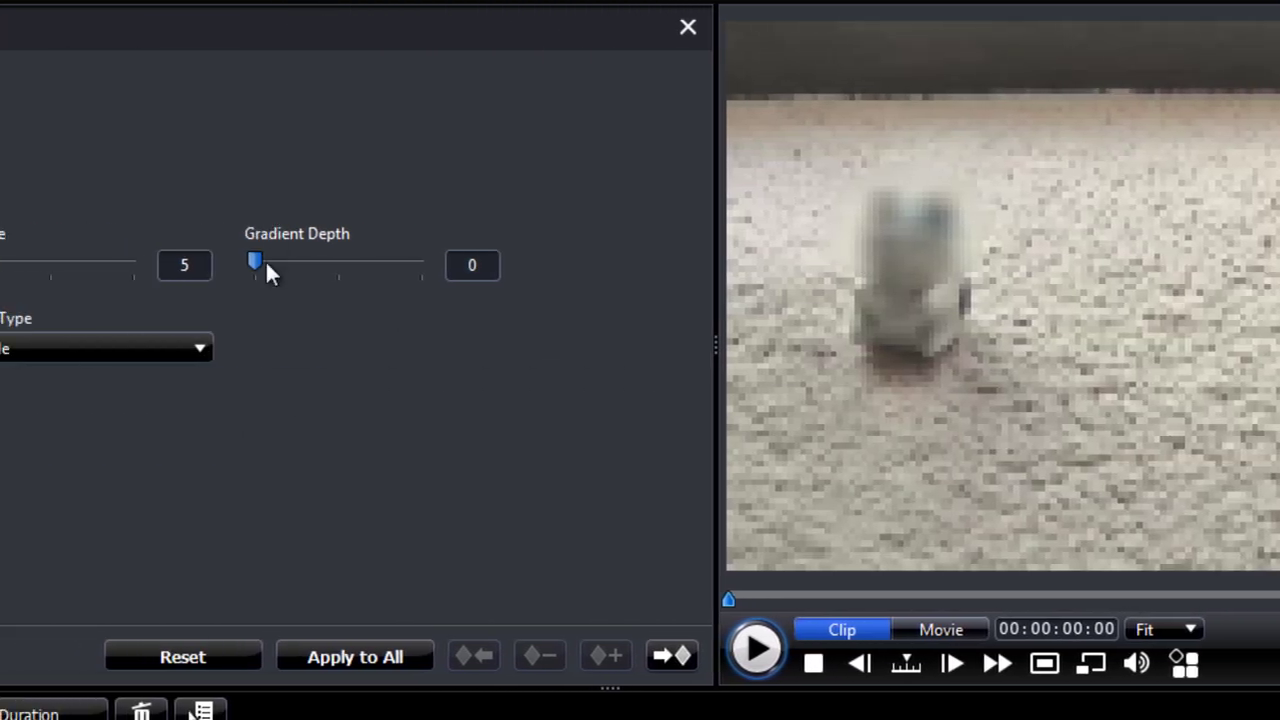
pyautogui.moveTo(258, 264); pyautogui.dragTo(317, 266)
pyautogui.moveTo(390, 262); pyautogui.dragTo(242, 270)
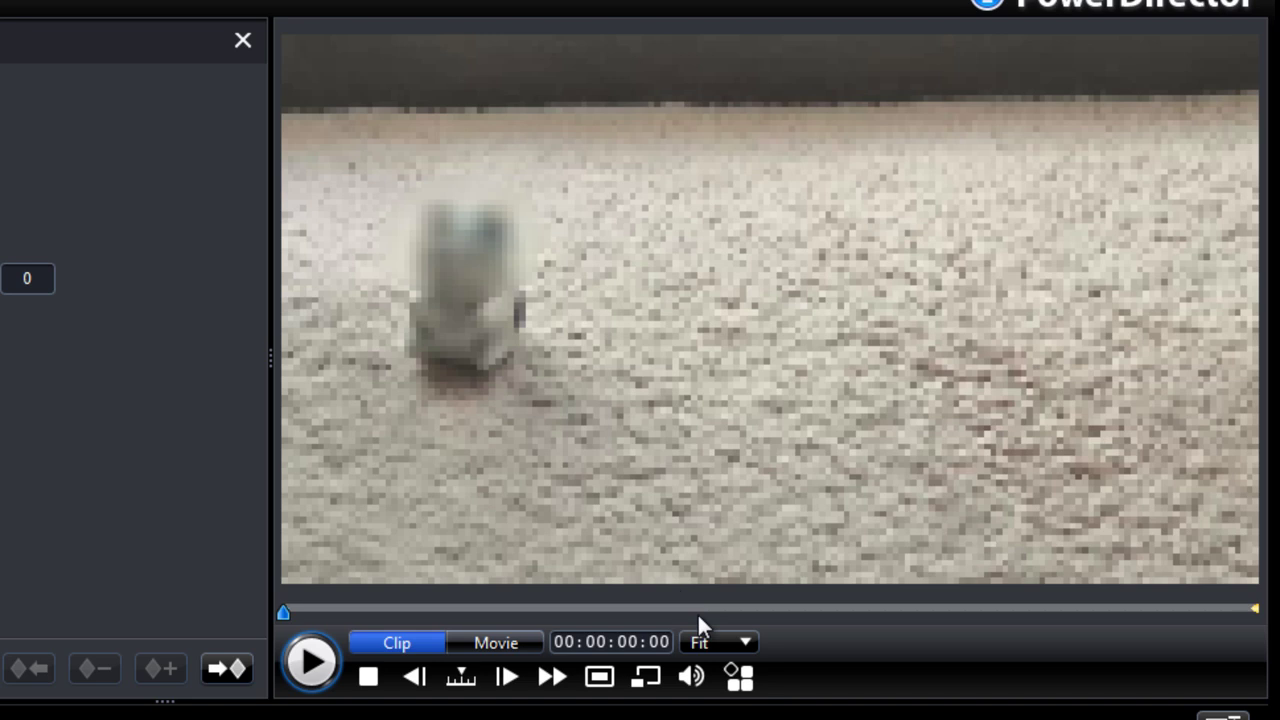
# - Add a mask keyframe at 00:00:02:16, then shrink and move the mask onto the cat at 00:00:04:20
pyautogui.click(366, 610)
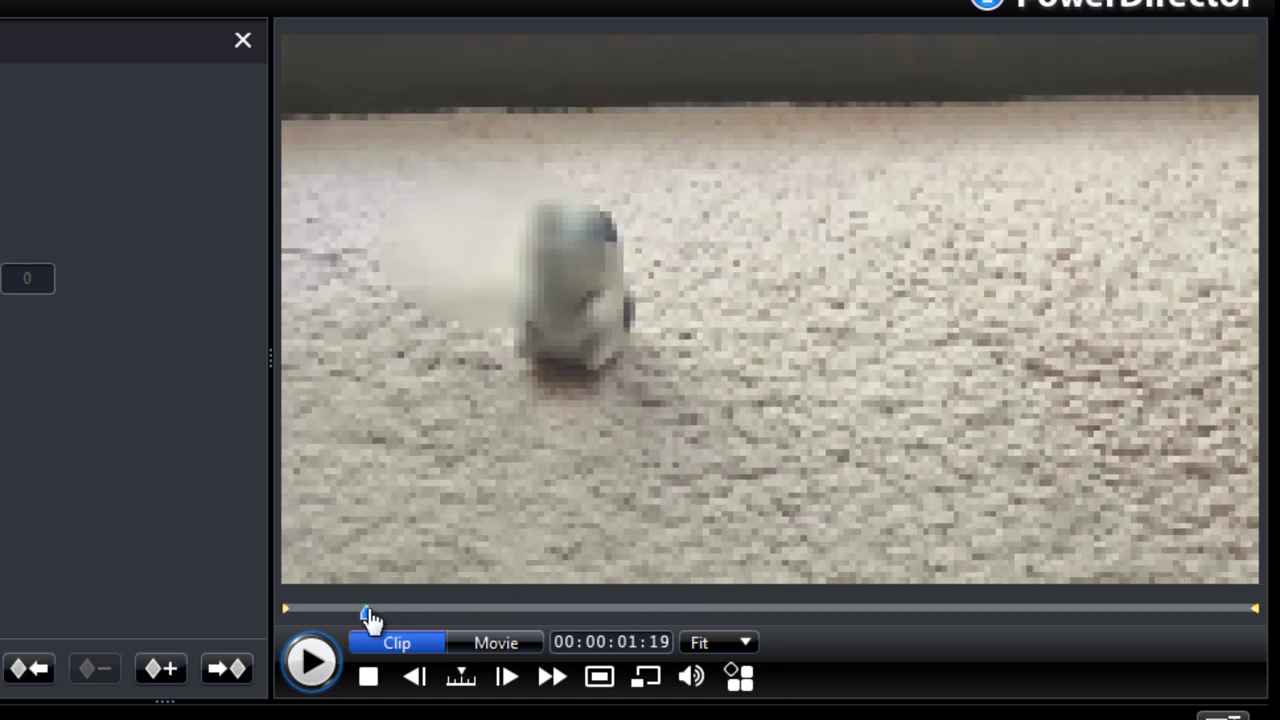
pyautogui.click(410, 612)
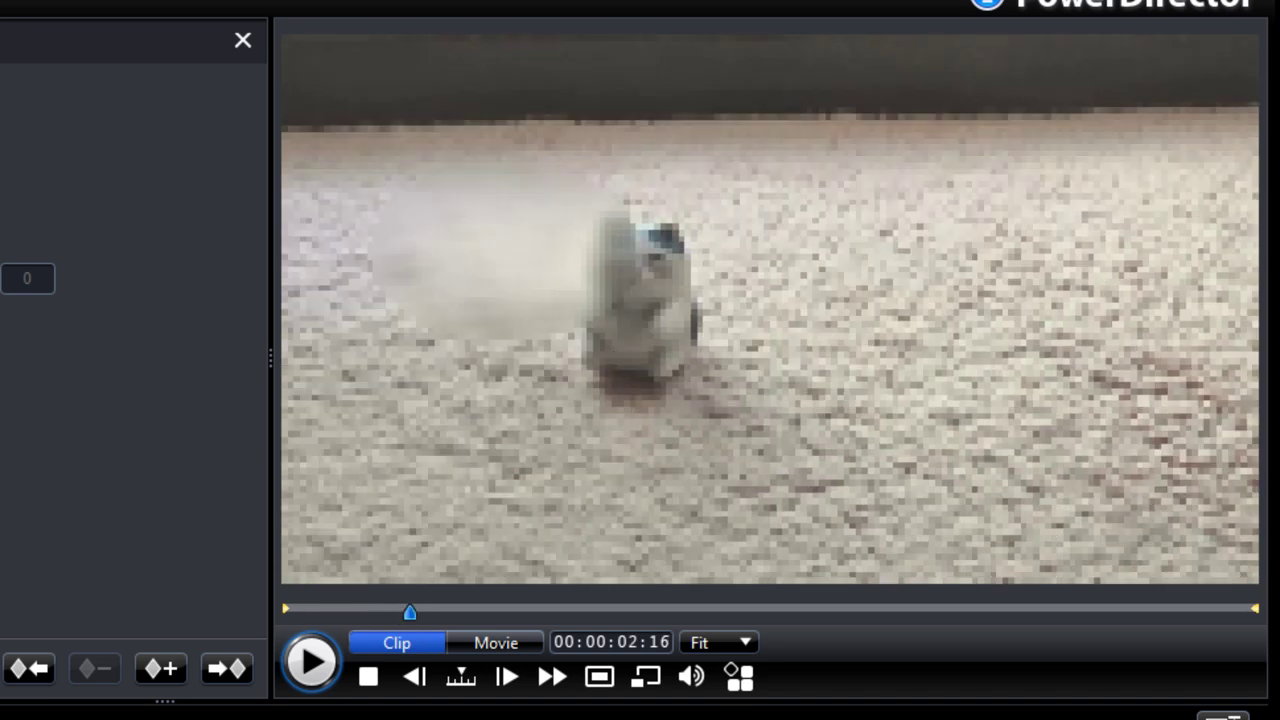
pyautogui.click(158, 670)
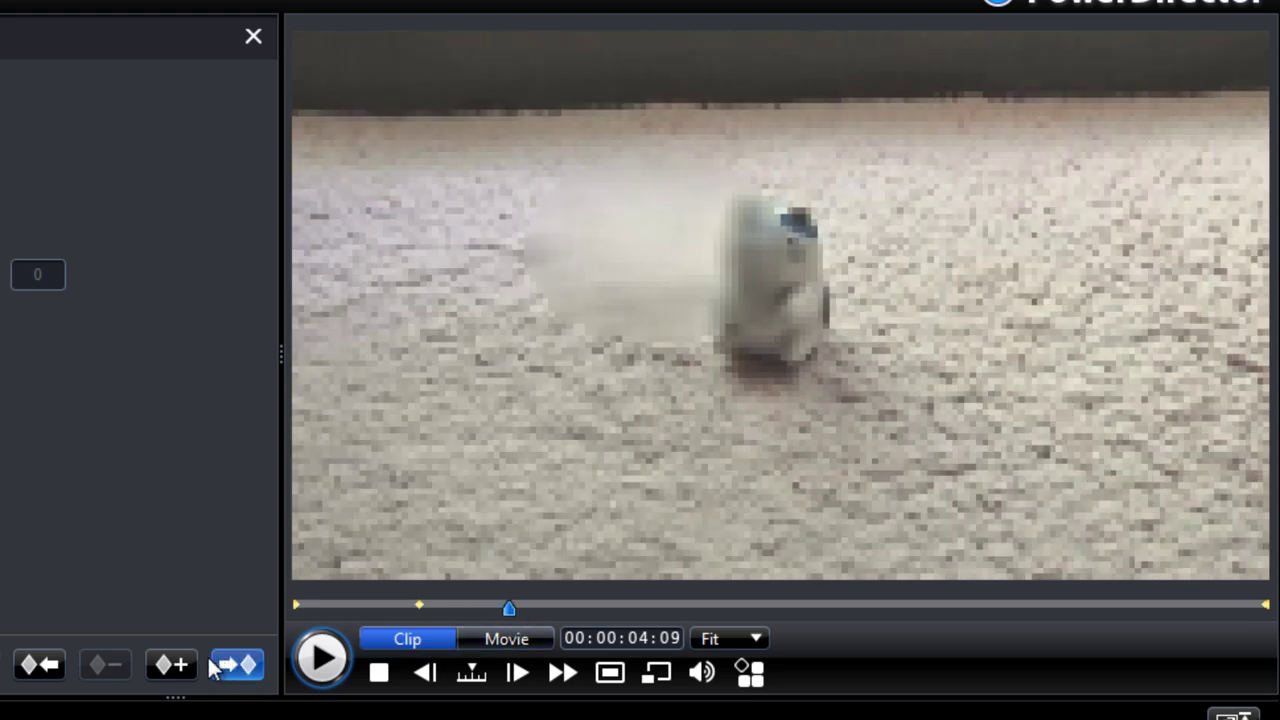
pyautogui.click(528, 605)
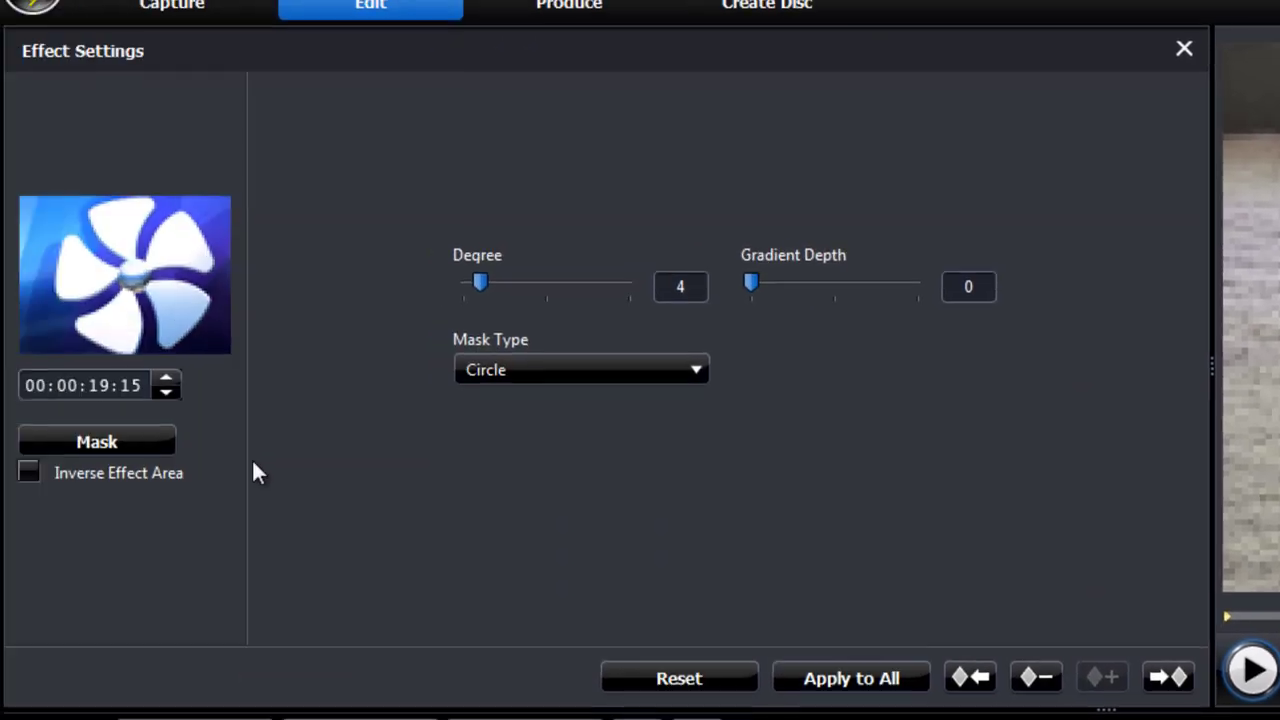
pyautogui.click(0, 428)
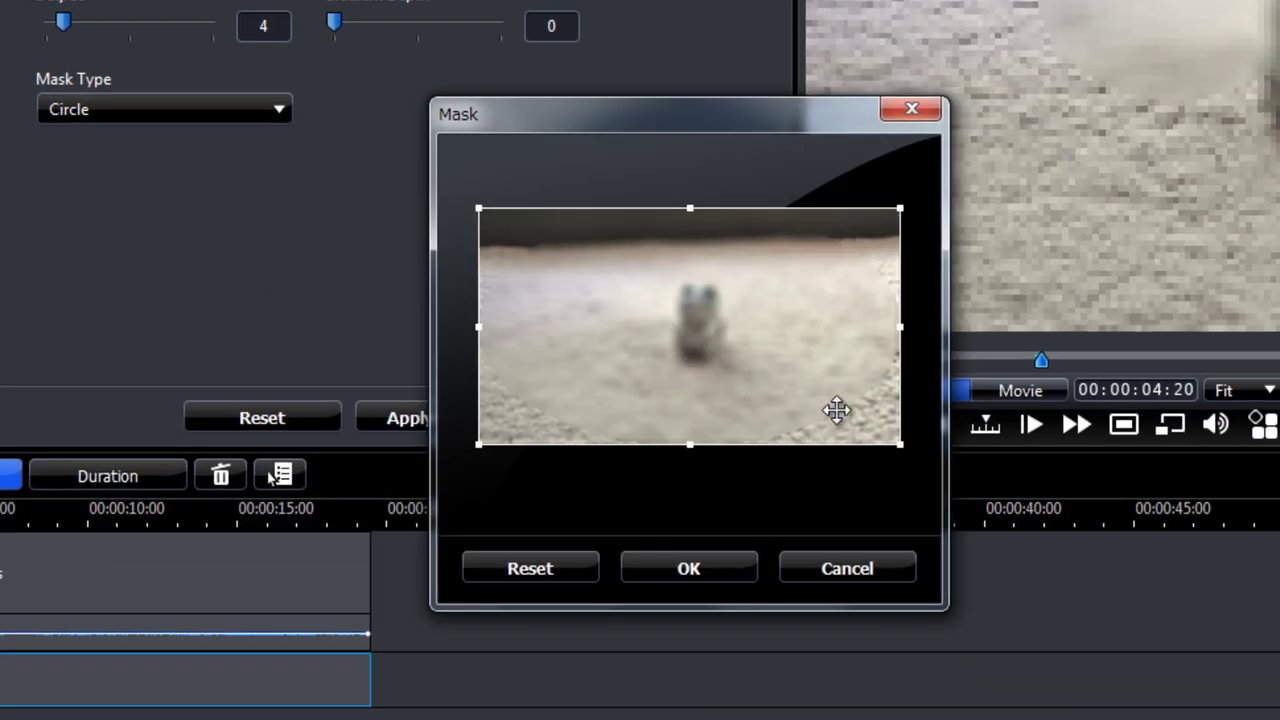
pyautogui.moveTo(885, 440); pyautogui.dragTo(640, 322)
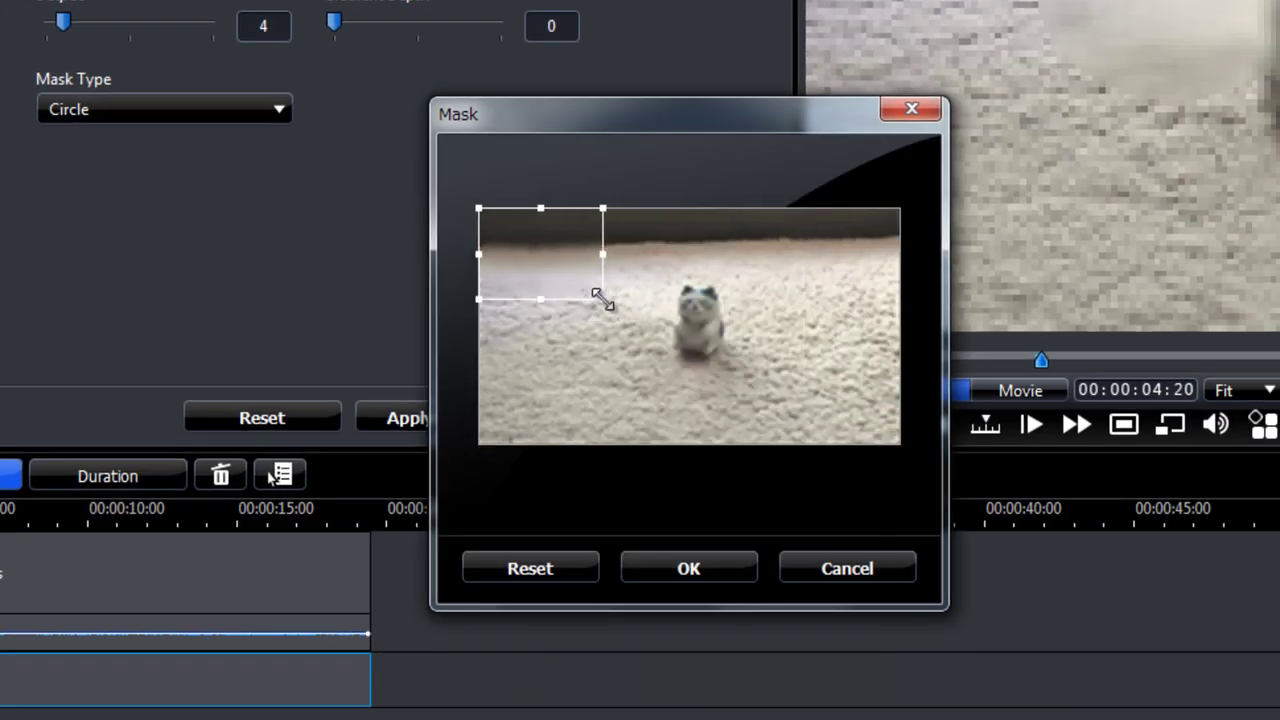
pyautogui.moveTo(573, 273); pyautogui.dragTo(706, 310)
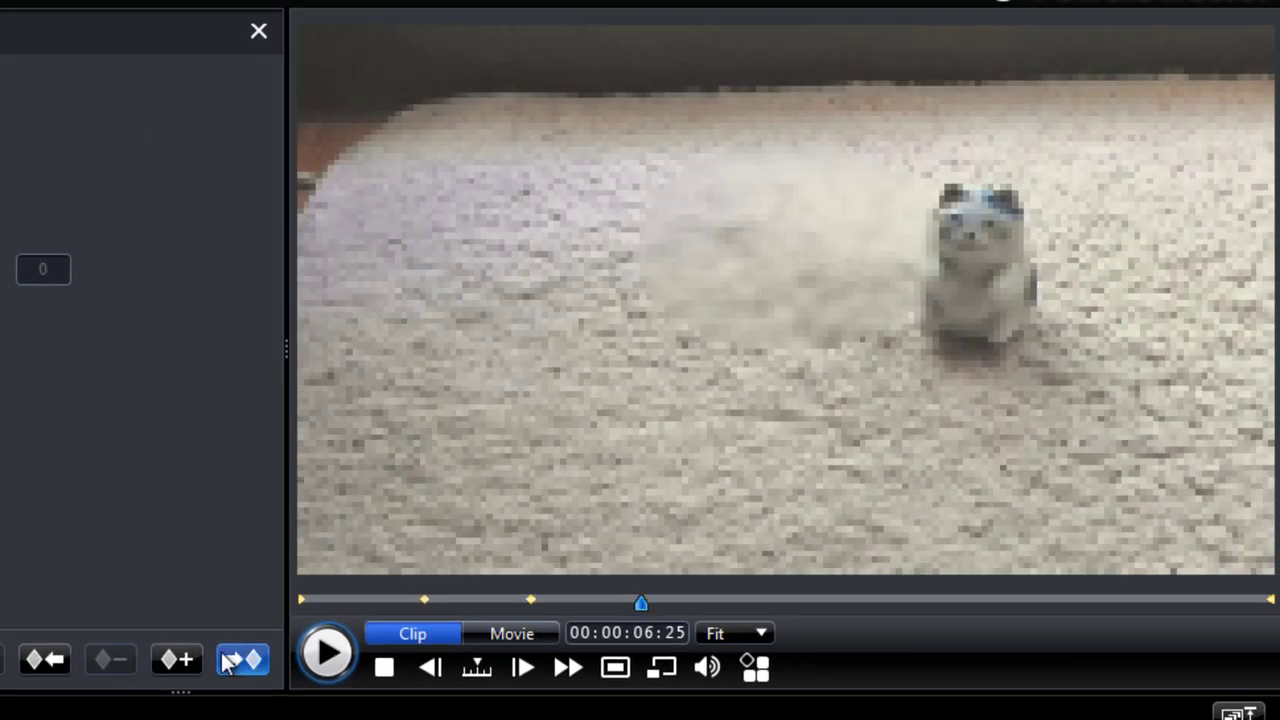
# - Add a keyframe at 6:25 with a small mask box placed over the cat figurine
pyautogui.click(180, 662)
pyautogui.click(188, 429)
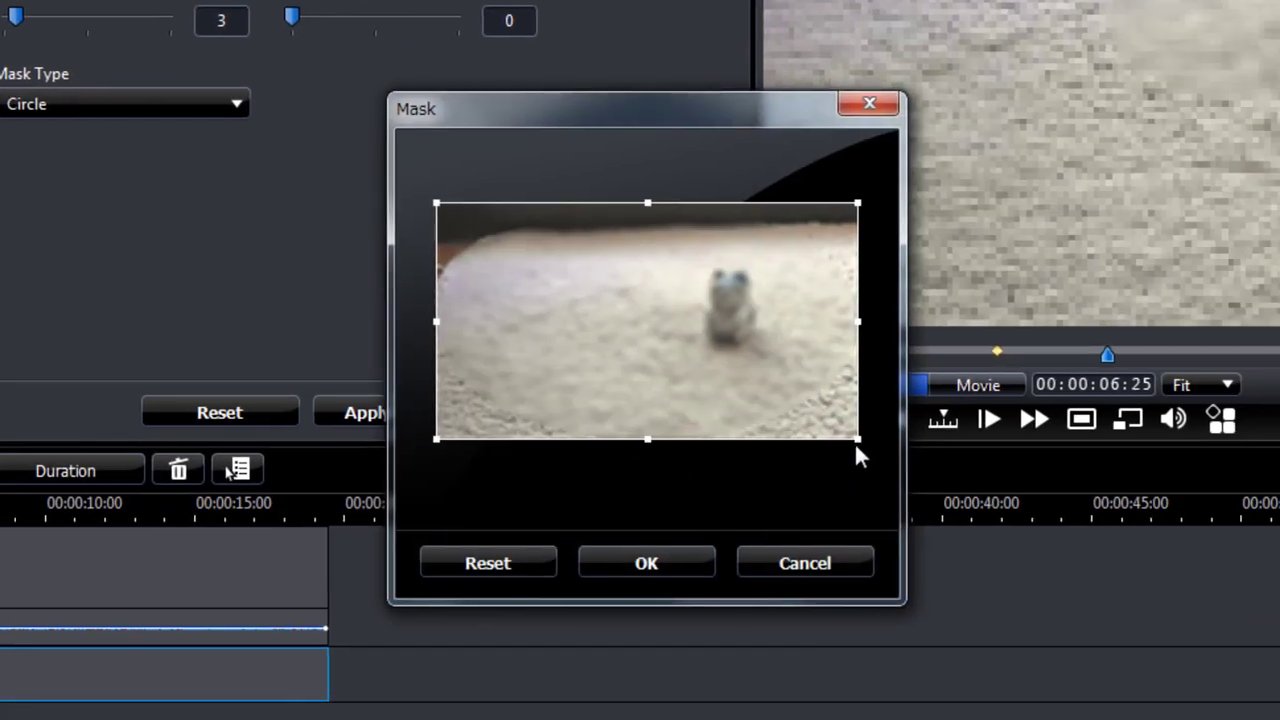
pyautogui.moveTo(857, 442); pyautogui.dragTo(548, 290)
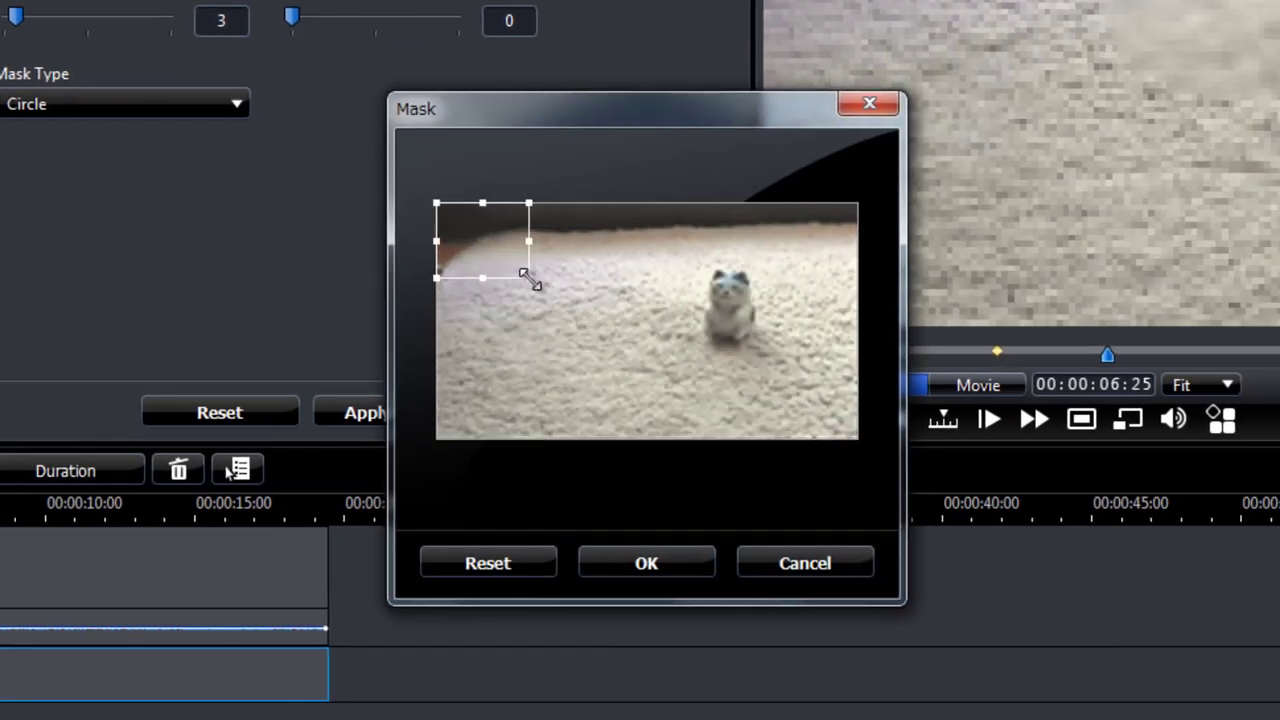
pyautogui.moveTo(481, 246); pyautogui.dragTo(741, 289)
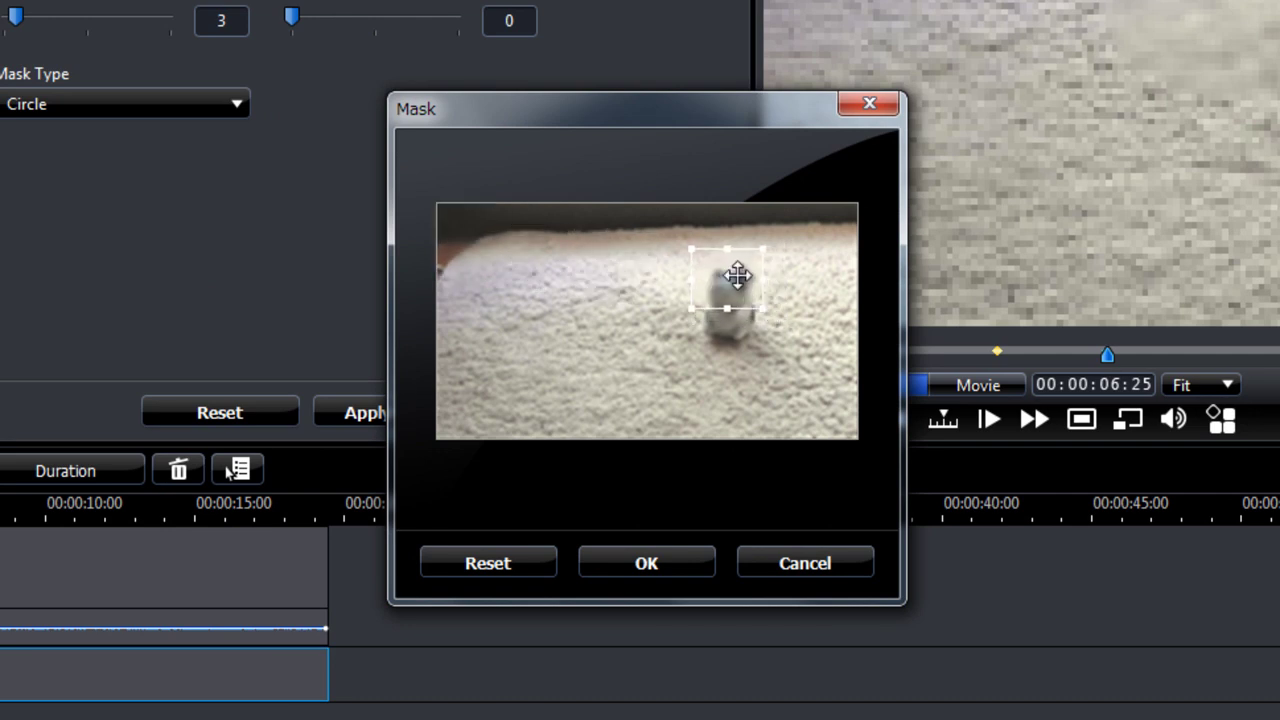
pyautogui.click(645, 556)
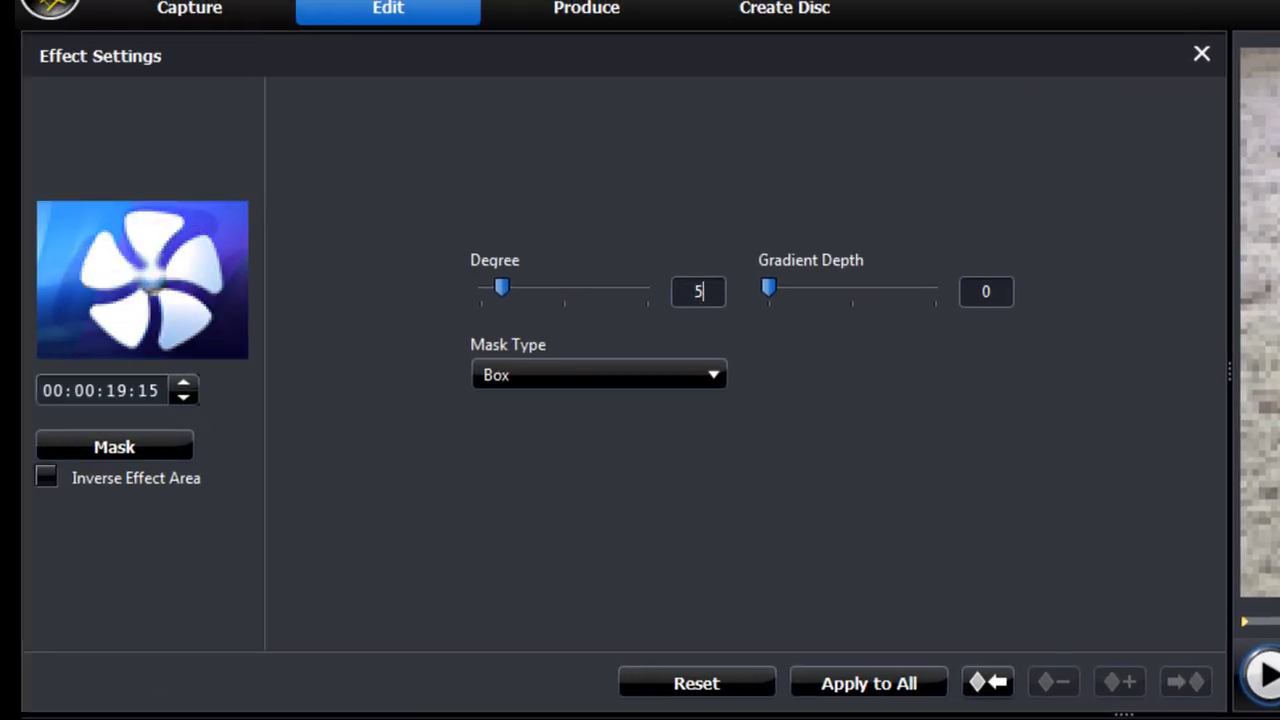
# - Enter blur Degree 5 for the last keyframe and bring up the Mask Type list
pyautogui.click(706, 294)
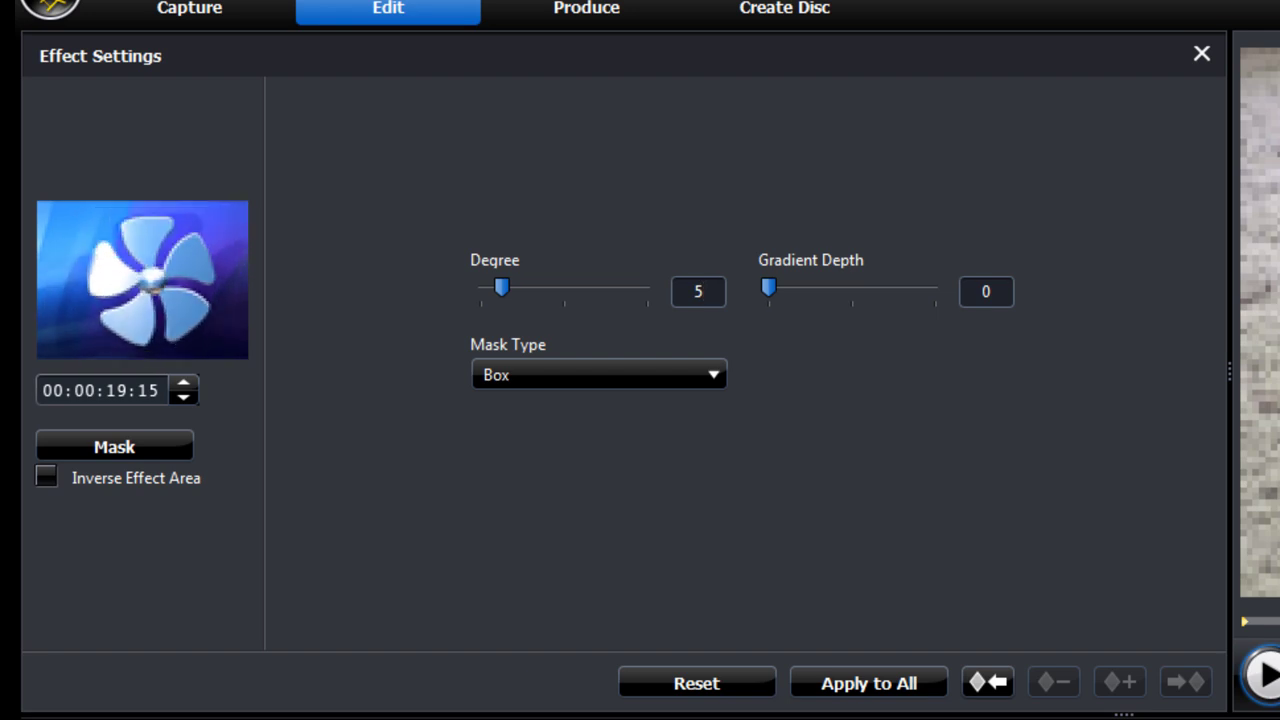
pyautogui.click(638, 370)
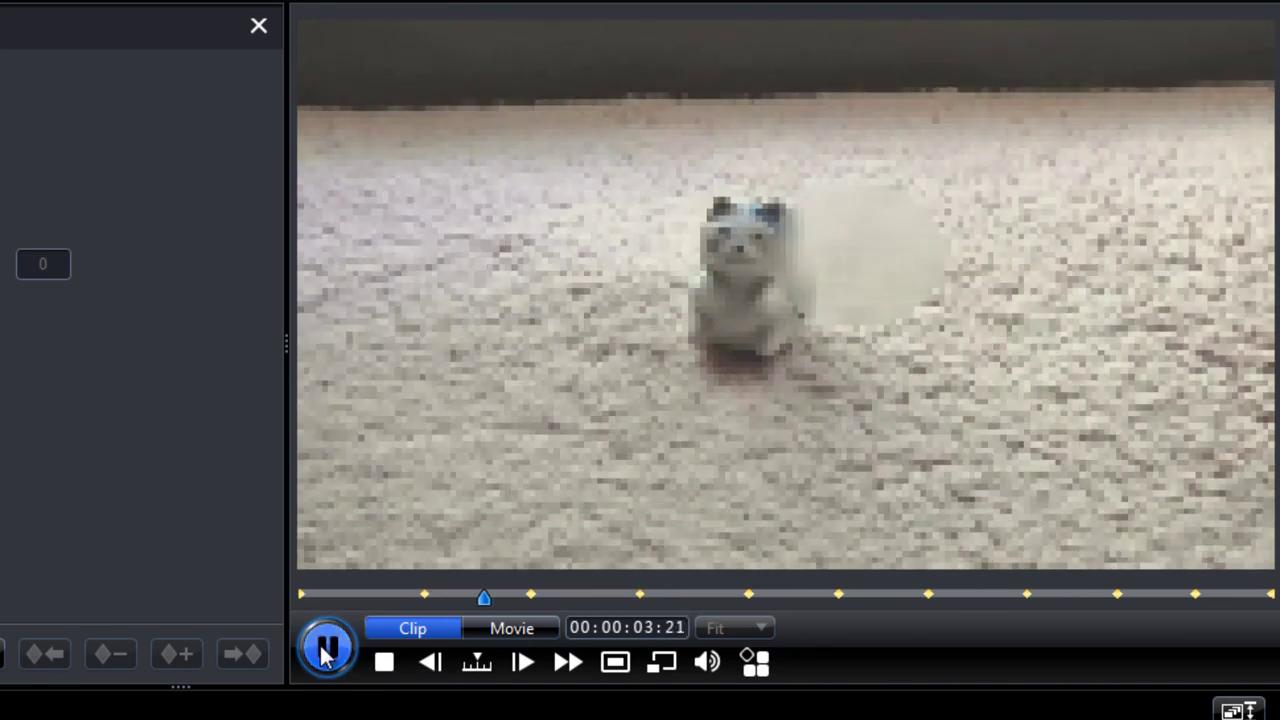
# - Add a keyframe at 5:03 with the circular mask shrunk around the cat
pyautogui.click(325, 650)
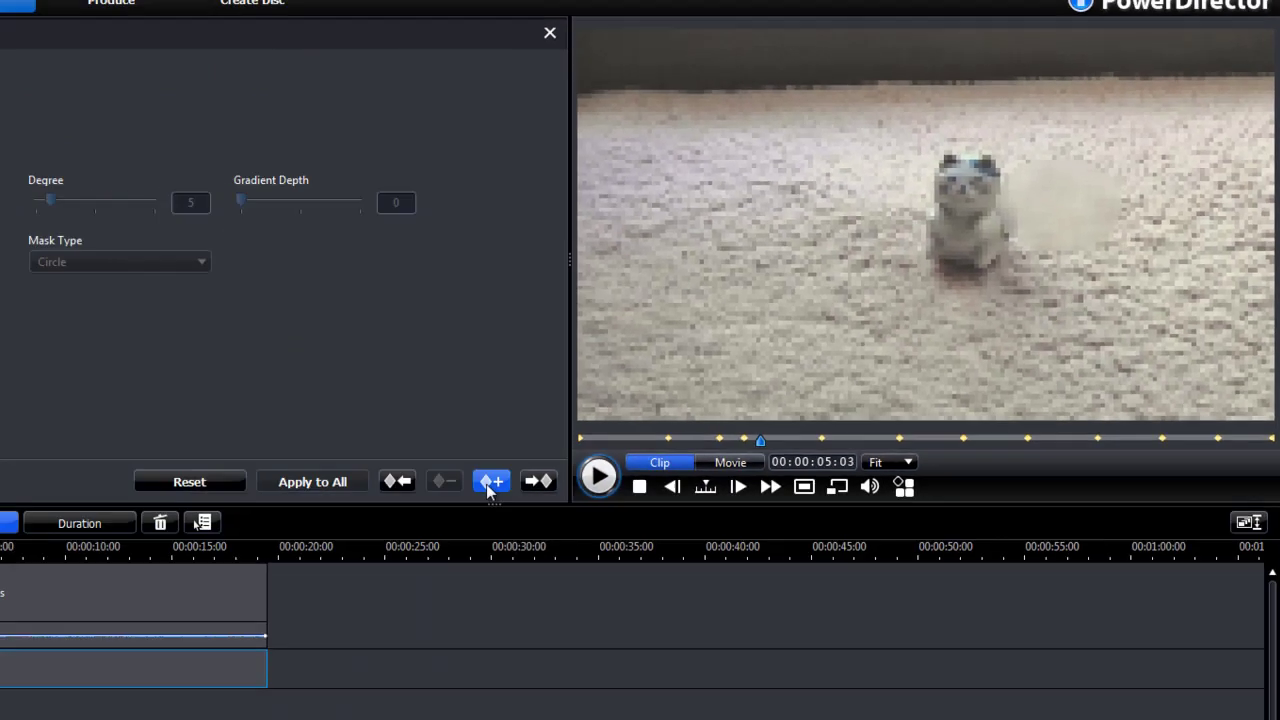
pyautogui.click(171, 654)
pyautogui.click(88, 263)
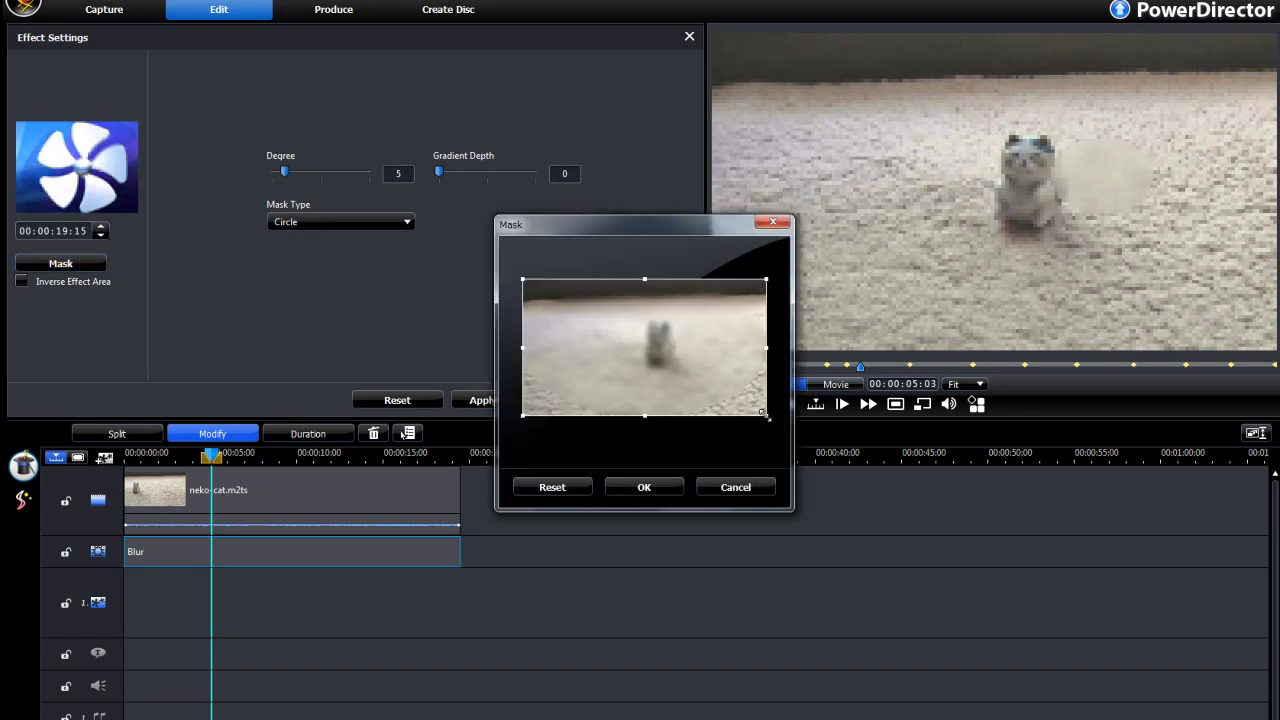
pyautogui.moveTo(767, 418); pyautogui.dragTo(654, 334)
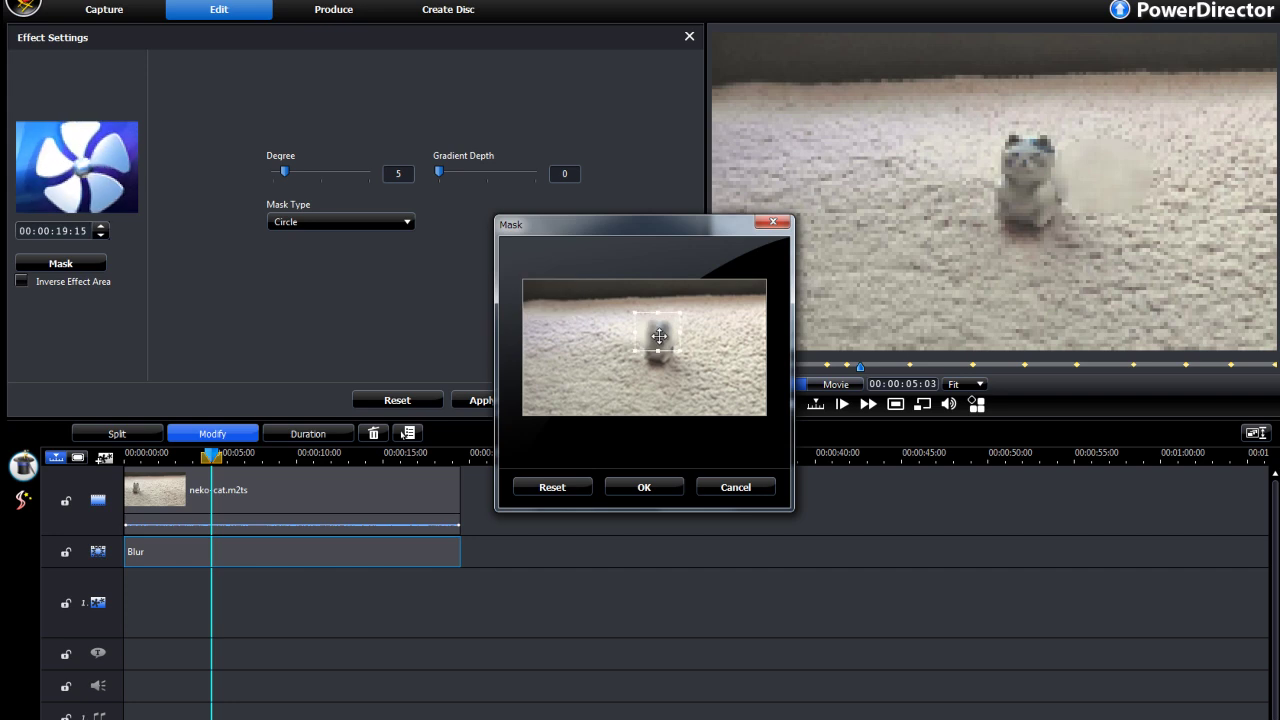
pyautogui.click(649, 494)
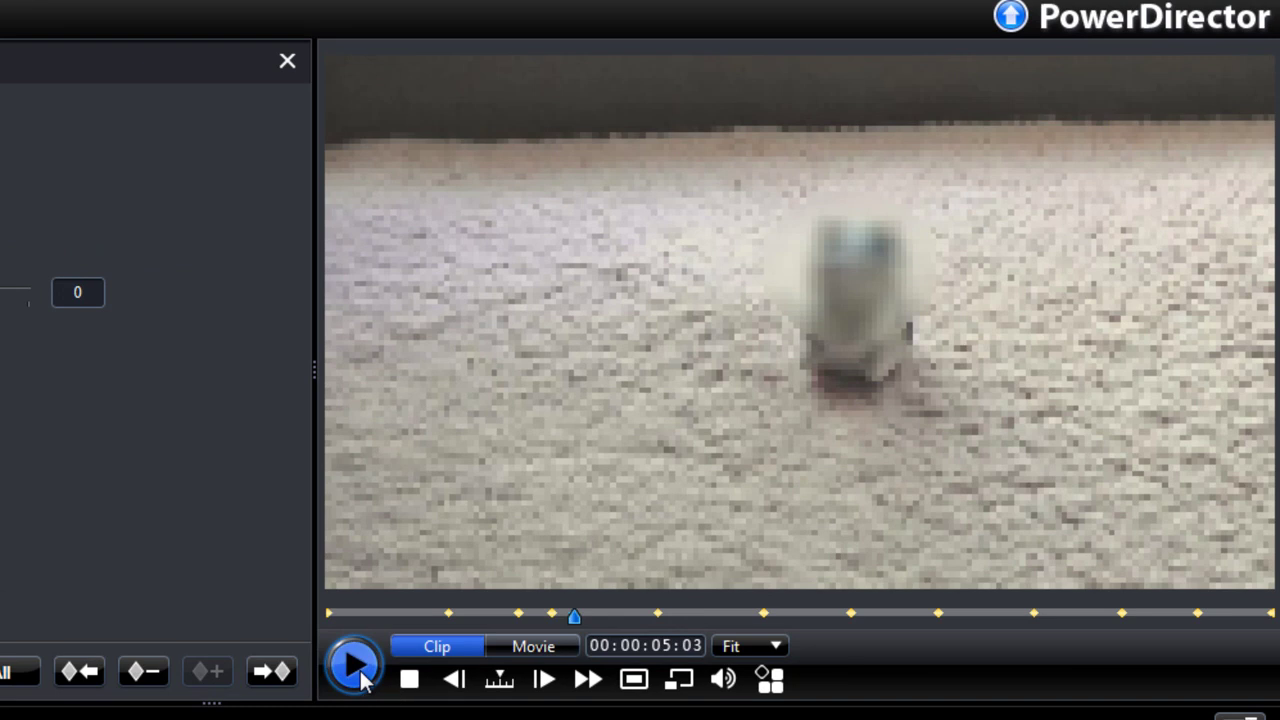
# - Play to 7:12 and resize the circular mask there to cover just the cat
pyautogui.click(633, 480)
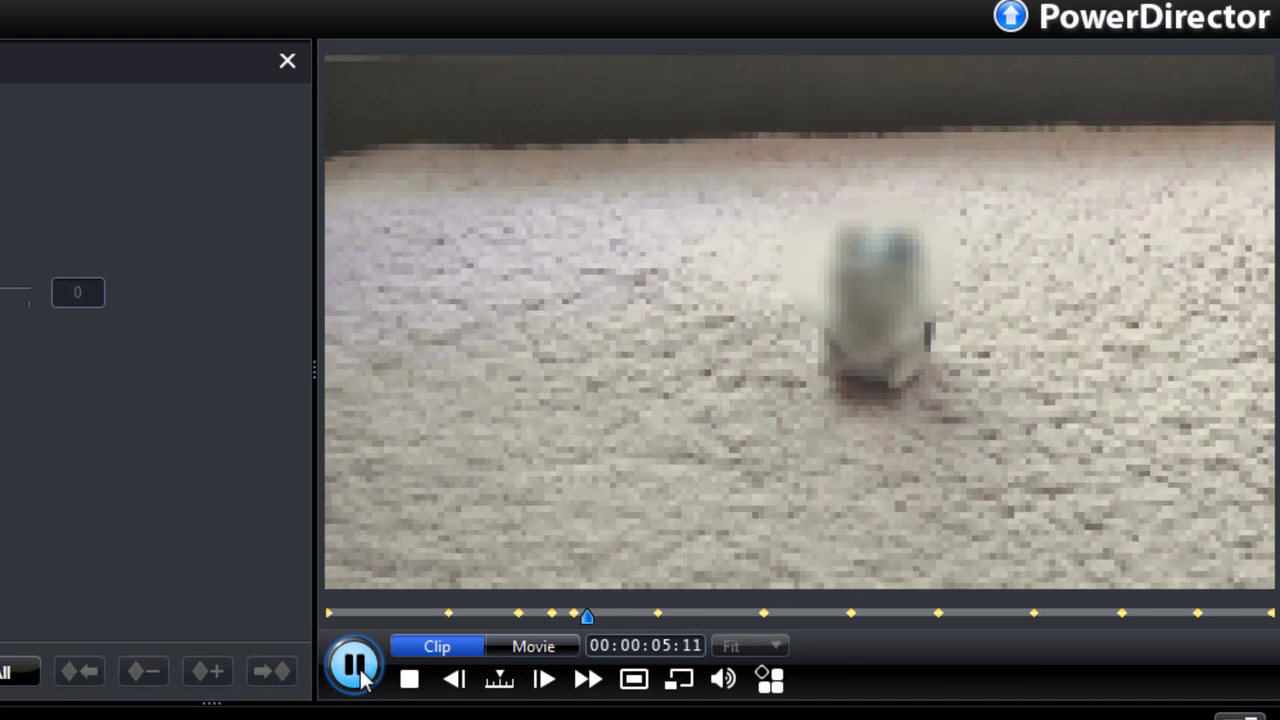
pyautogui.click(362, 678)
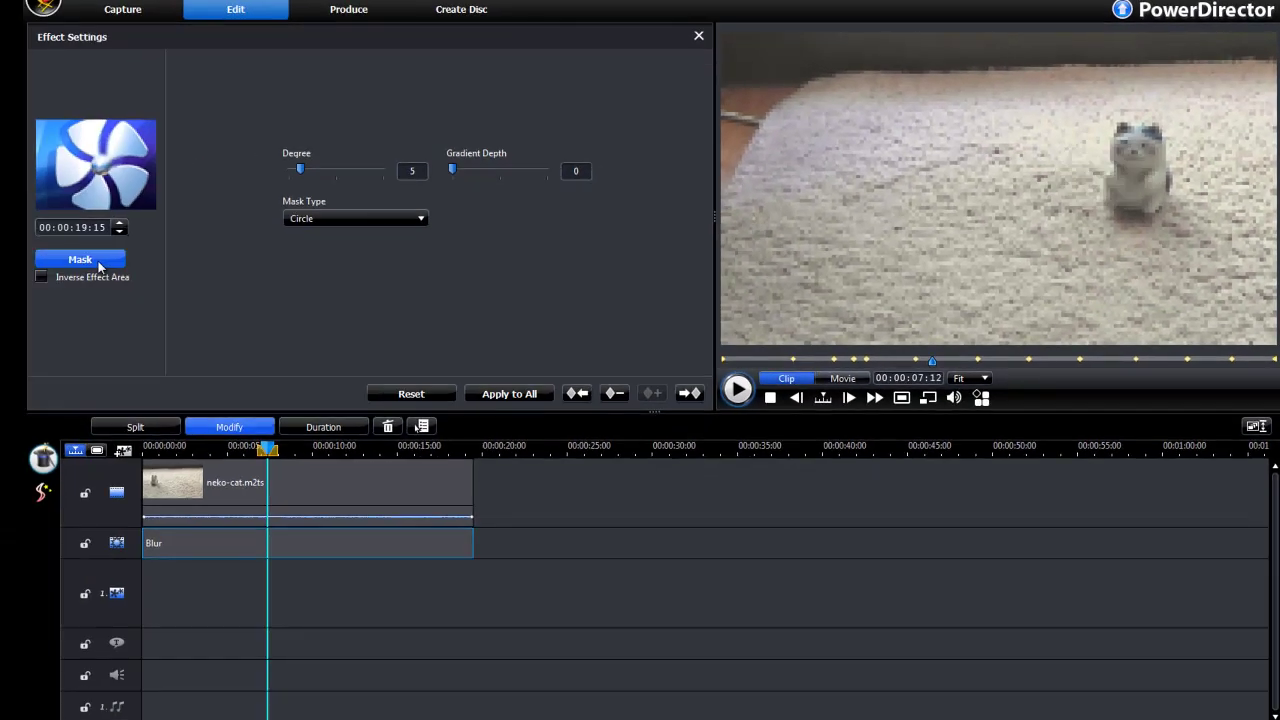
pyautogui.click(80, 259)
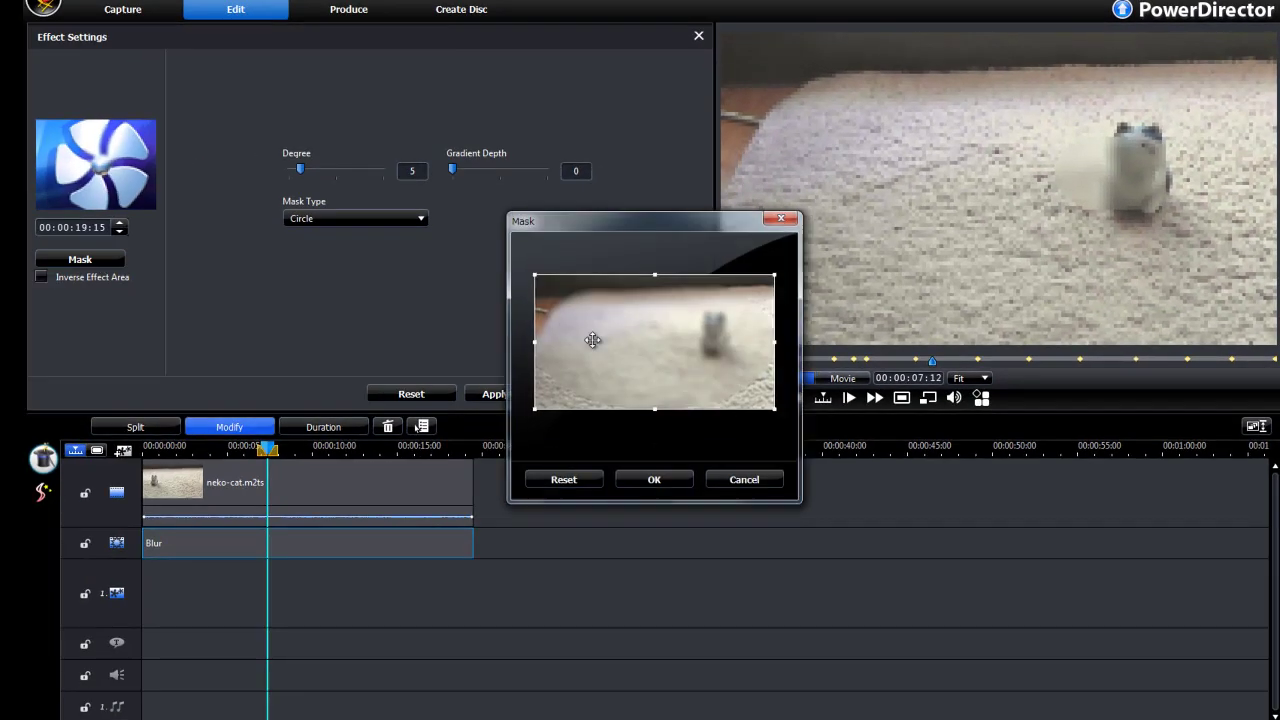
pyautogui.moveTo(773, 408); pyautogui.dragTo(735, 339)
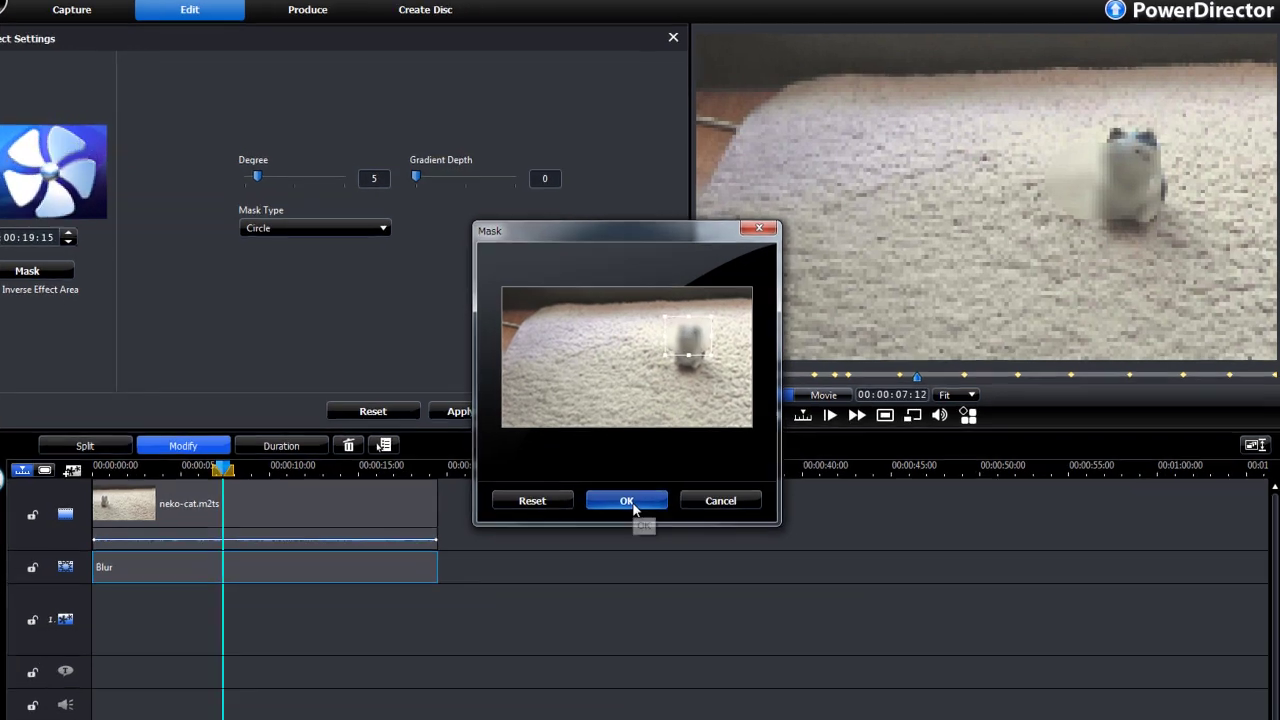
pyautogui.click(631, 504)
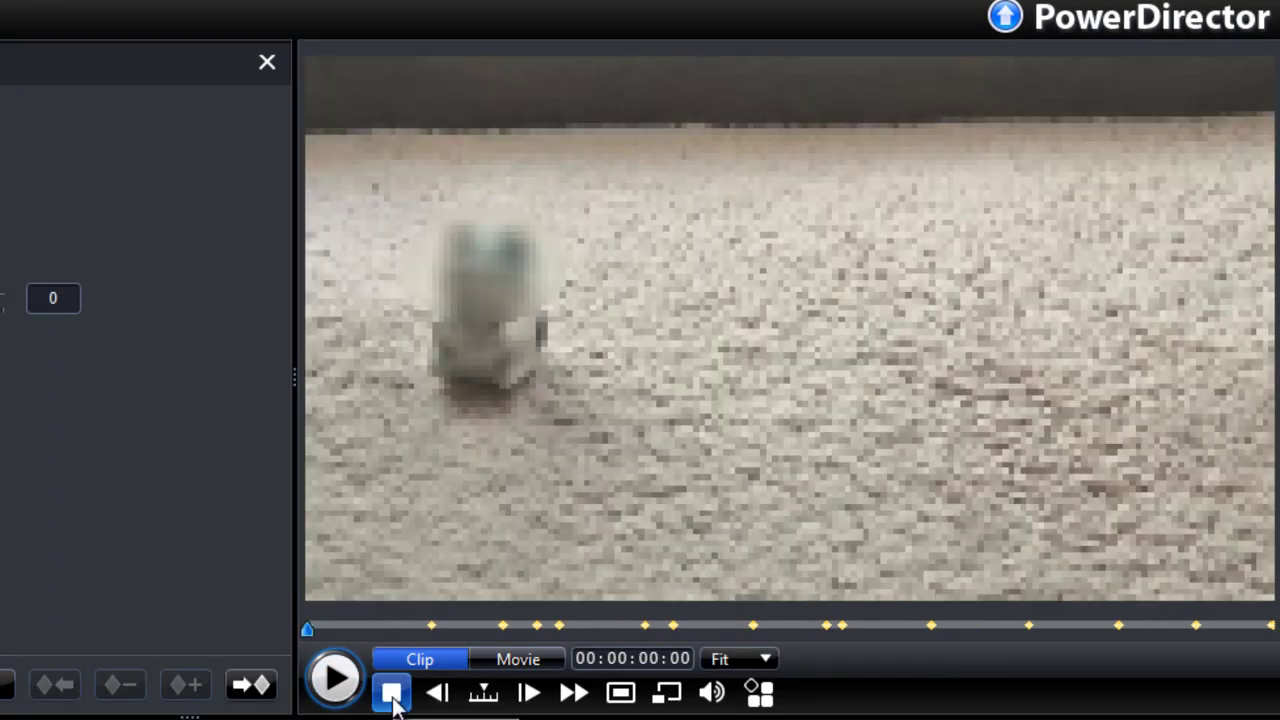
# - Reposition the circular blur mask over the cat at 06:24, then replay from the start
pyautogui.click(335, 683)
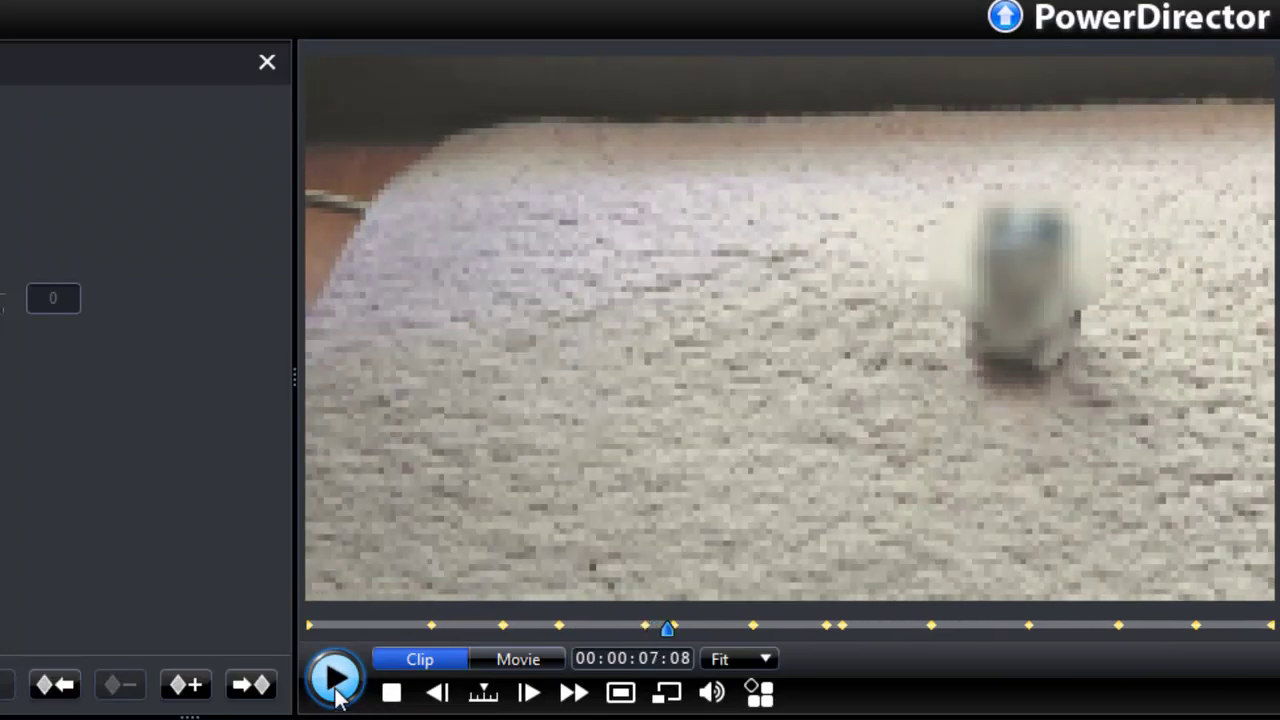
pyautogui.moveTo(665, 640); pyautogui.dragTo(650, 643)
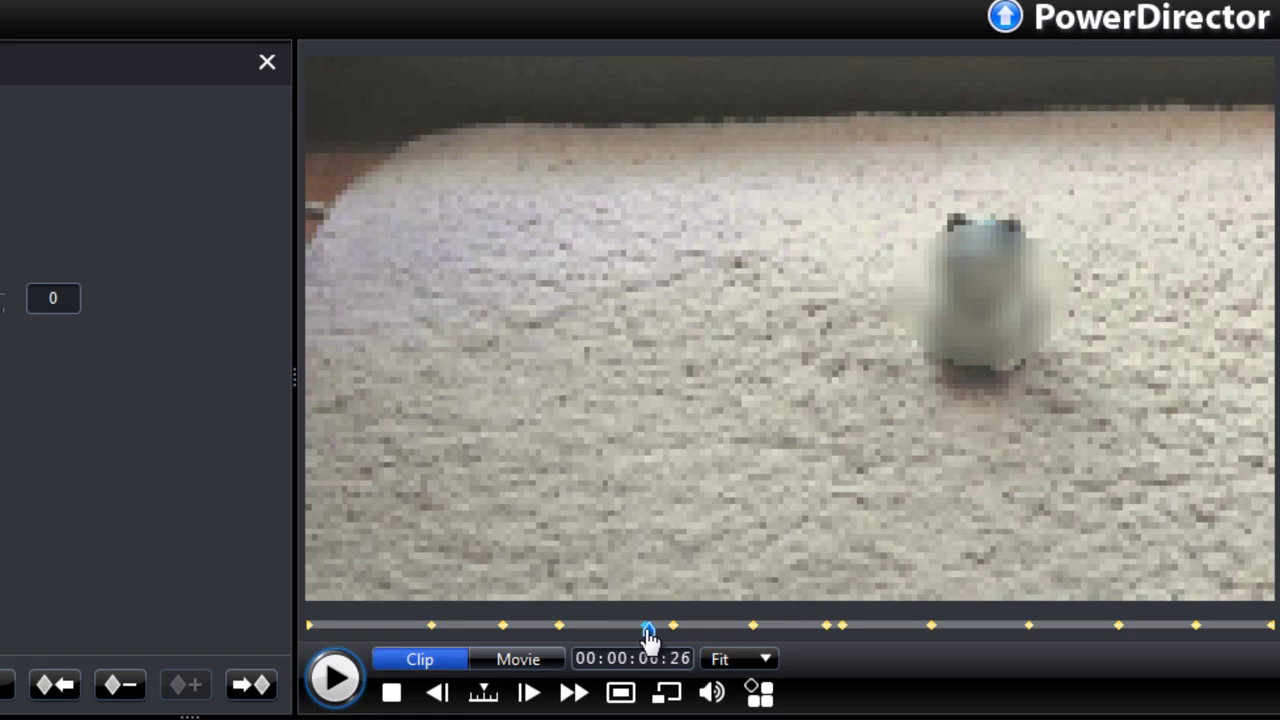
pyautogui.moveTo(646, 638); pyautogui.dragTo(644, 638)
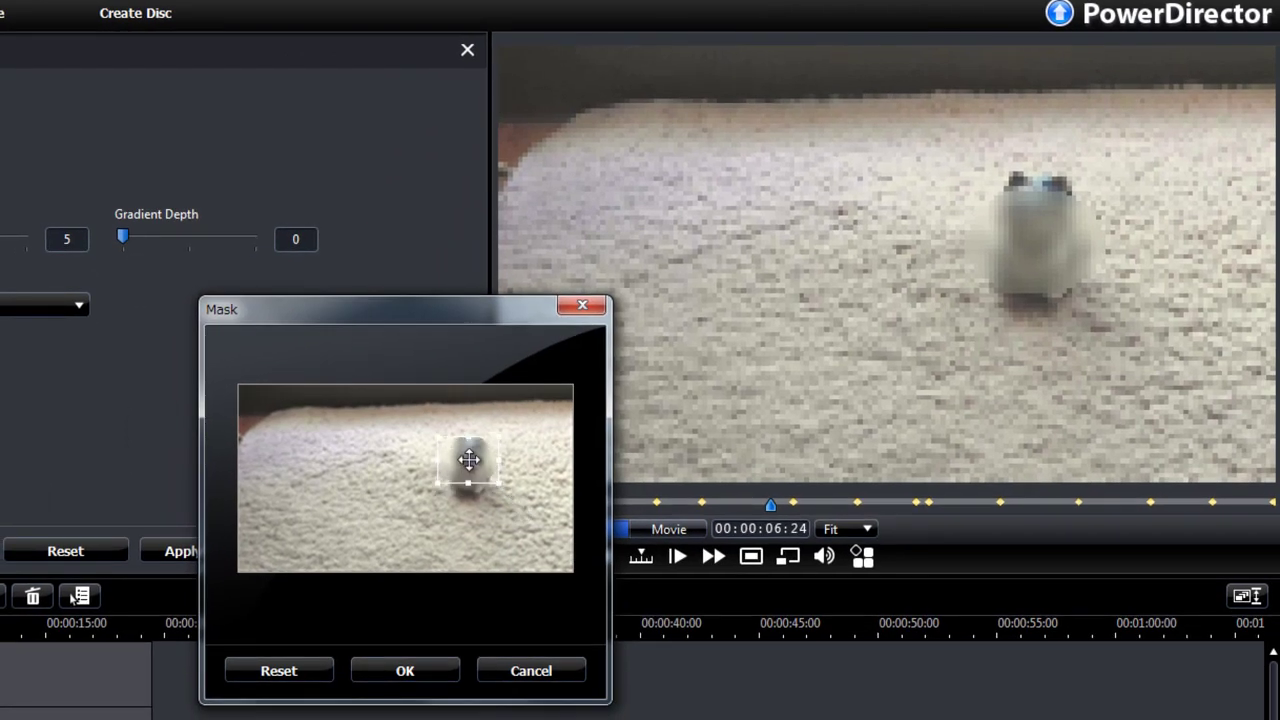
pyautogui.click(425, 670)
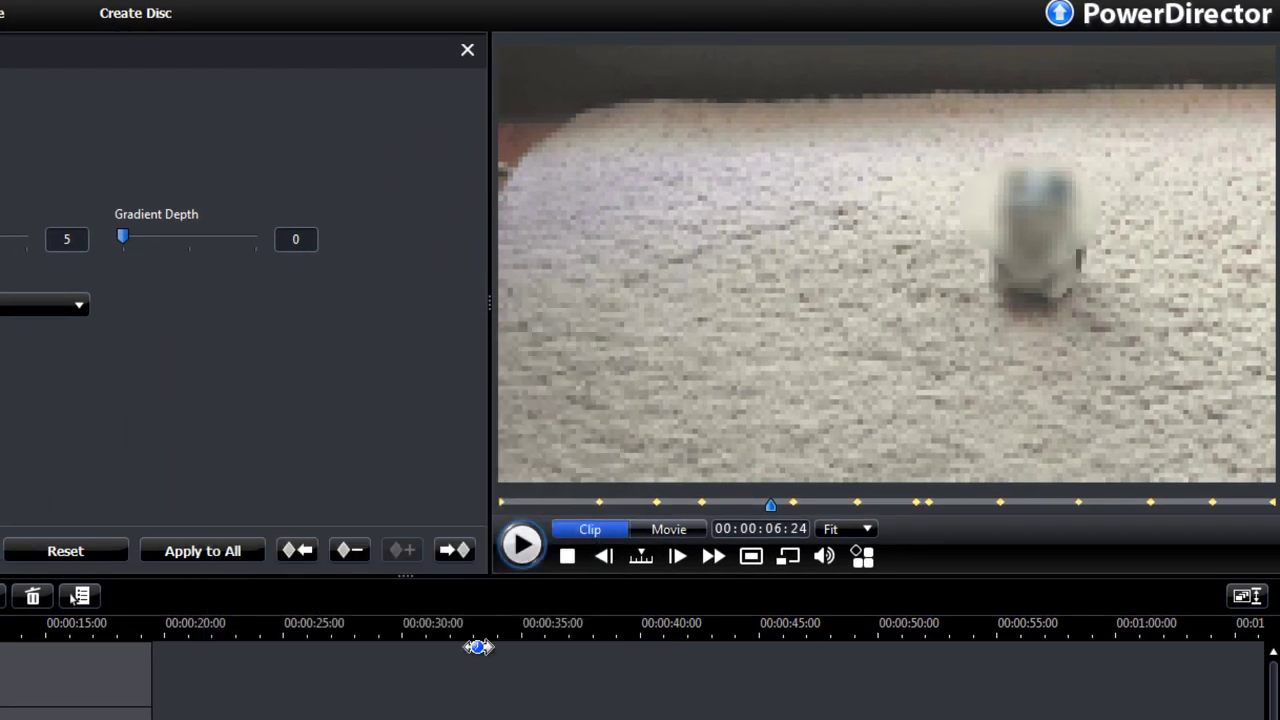
pyautogui.moveTo(649, 634); pyautogui.dragTo(311, 634)
pyautogui.click(338, 680)
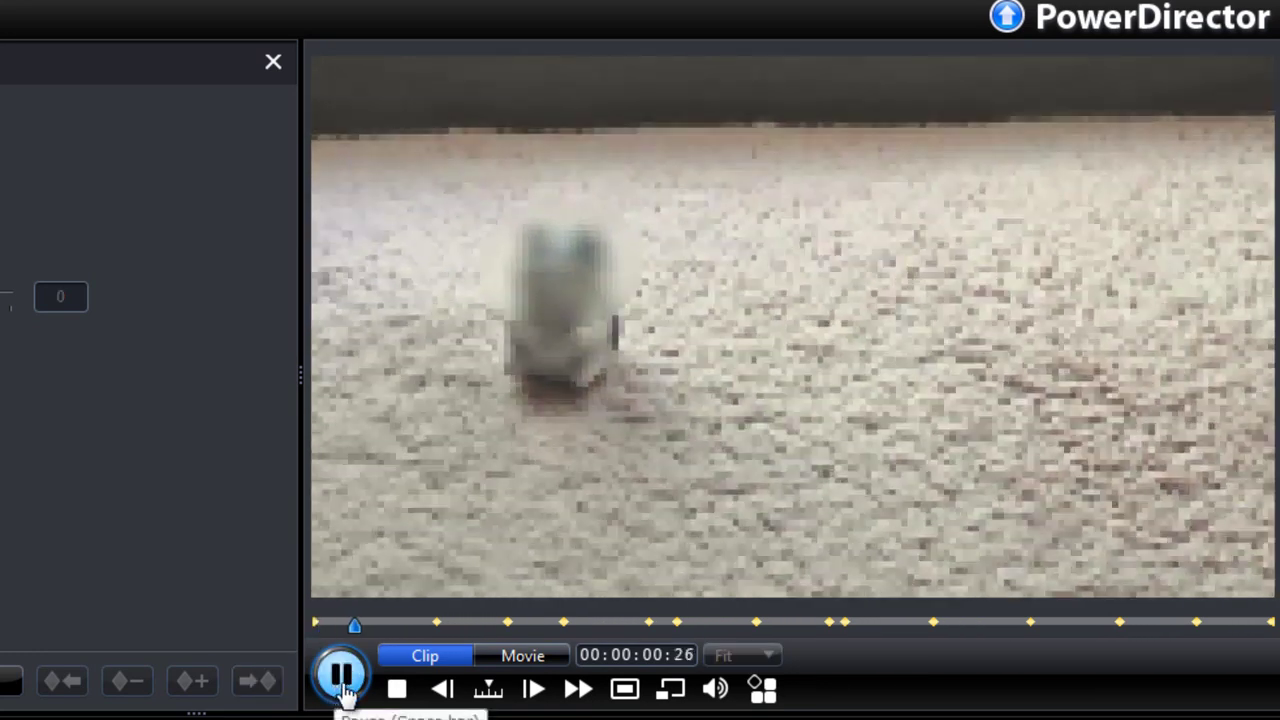